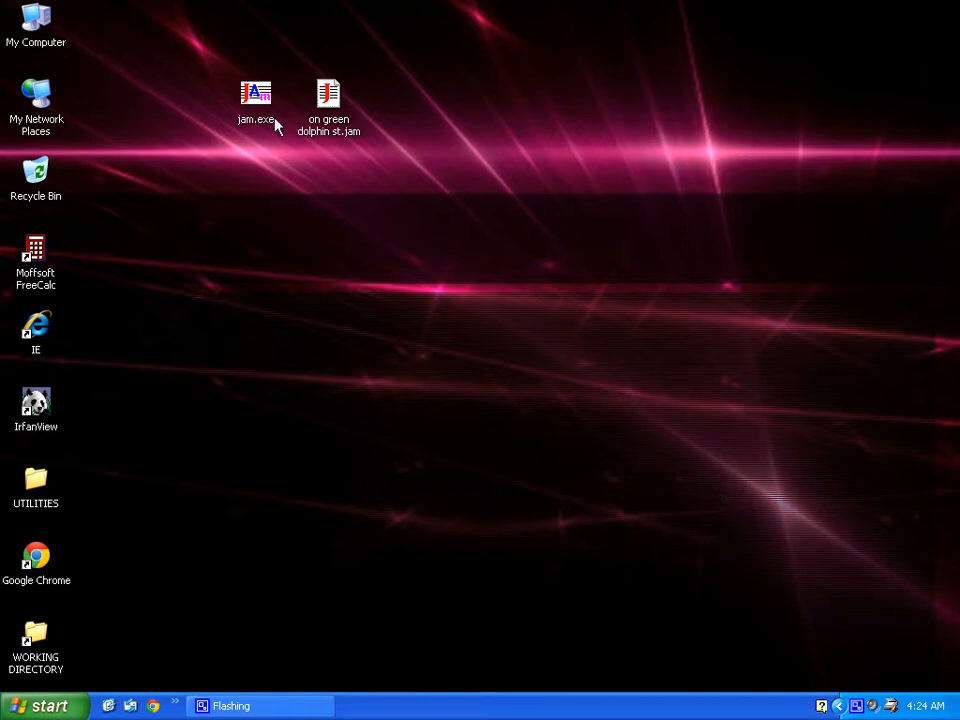
Step: Move the jam.exe icon to the middle of the desktop
{"action": "left_click_drag", "start_coordinate": [261, 94], "coordinate": [424, 353]}
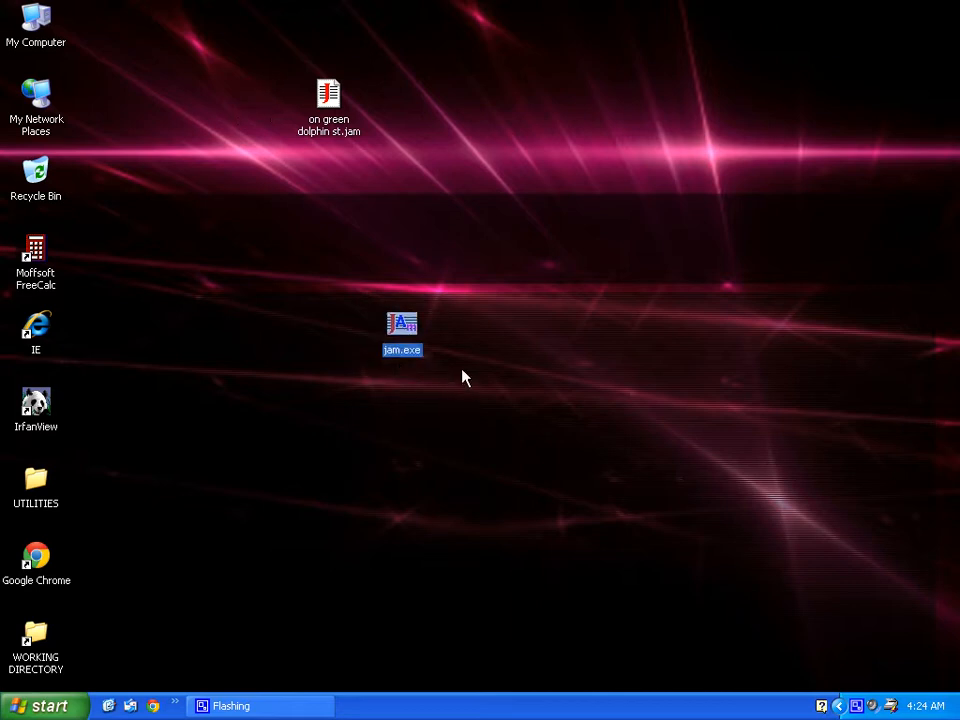
{"action": "left_click", "coordinate": [463, 378]}
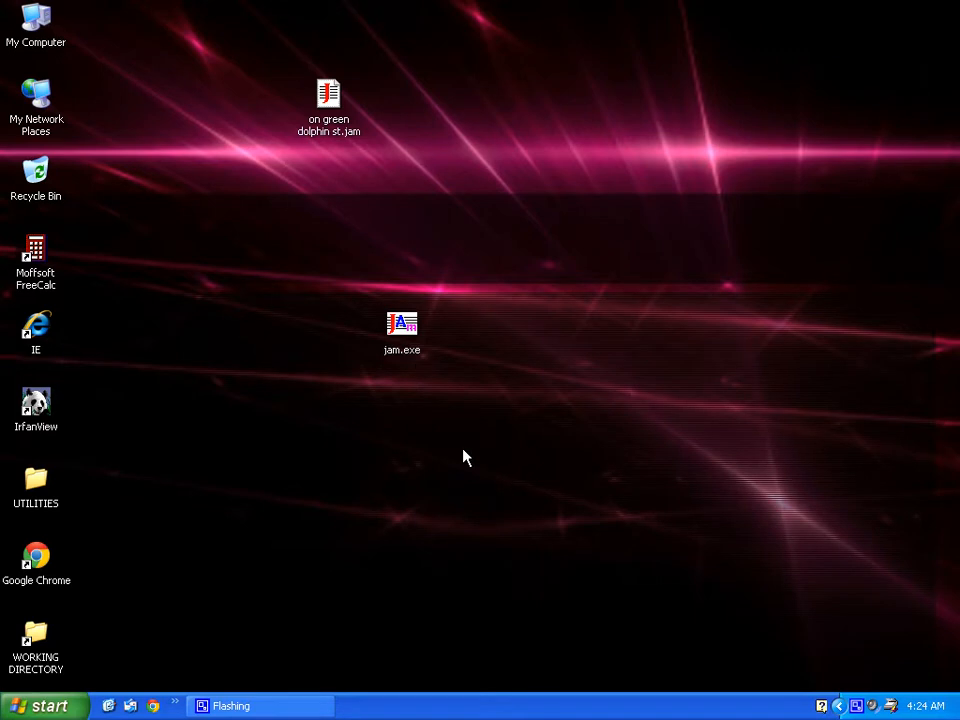
Step: Launch jam.exe, allow it to run despite the unverified publisher, and maximize its window
{"action": "double_click", "coordinate": [413, 336]}
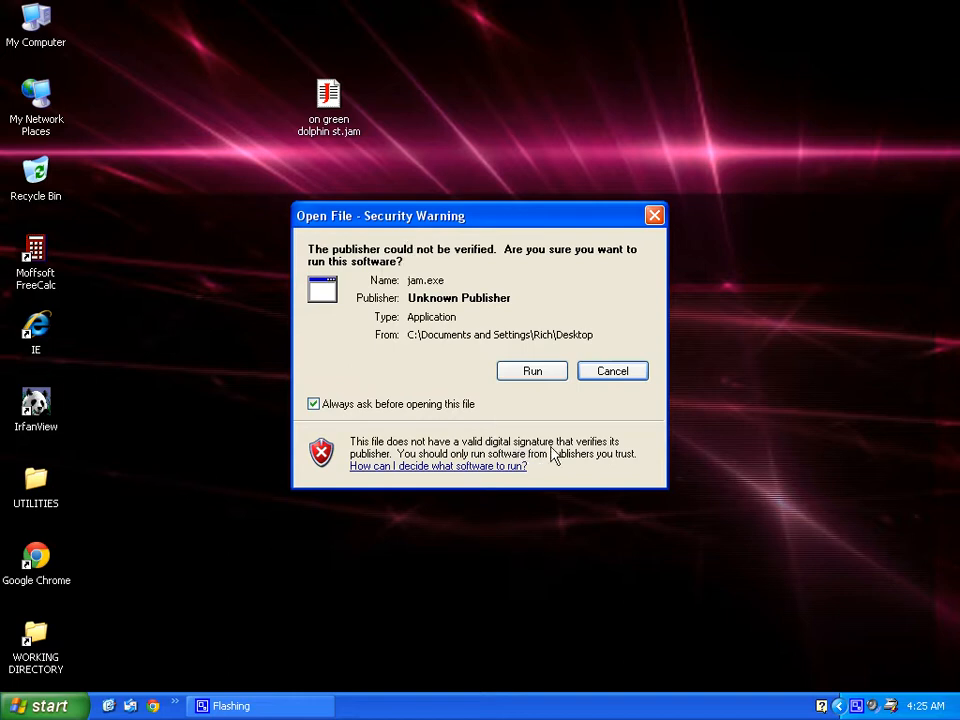
{"action": "left_click", "coordinate": [530, 376]}
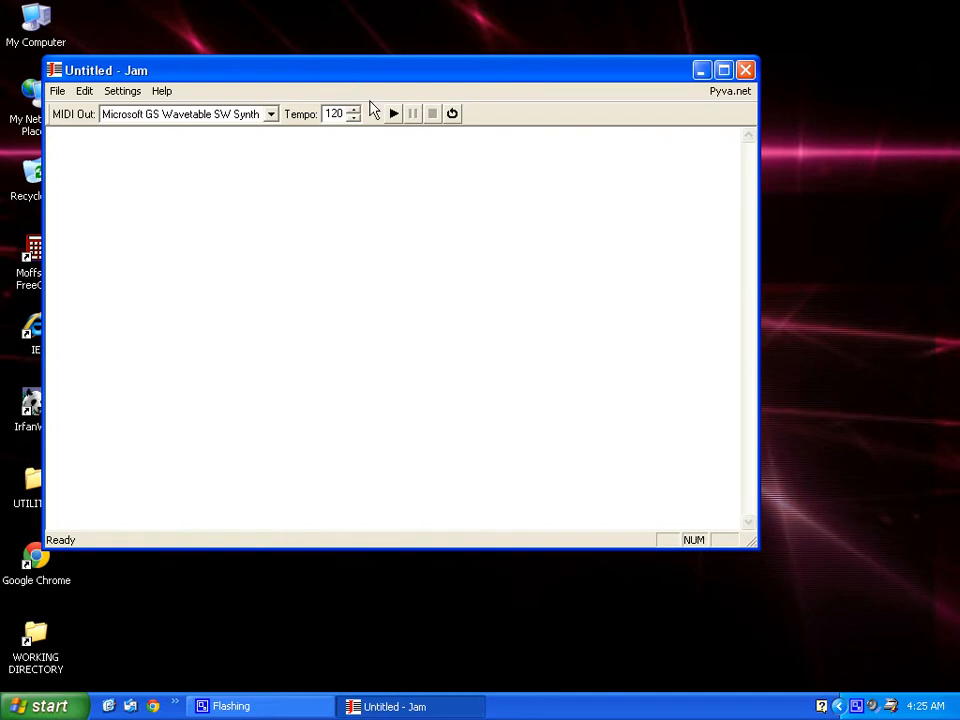
{"action": "double_click", "coordinate": [376, 71]}
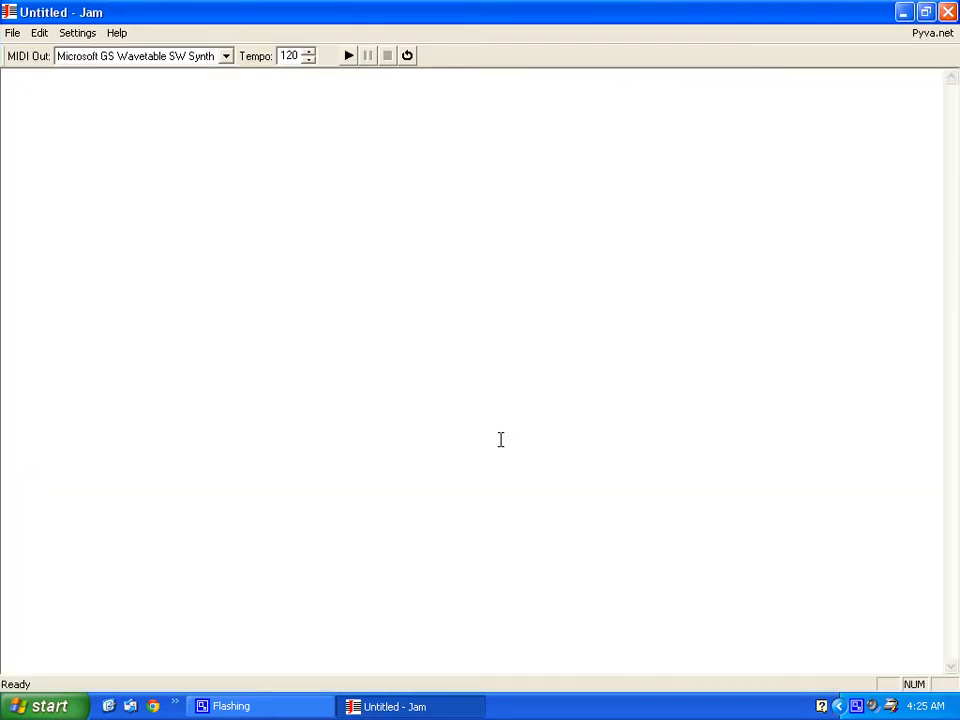
{"action": "type", "text": "asdflka;sjfd;laskjfdlafd"}
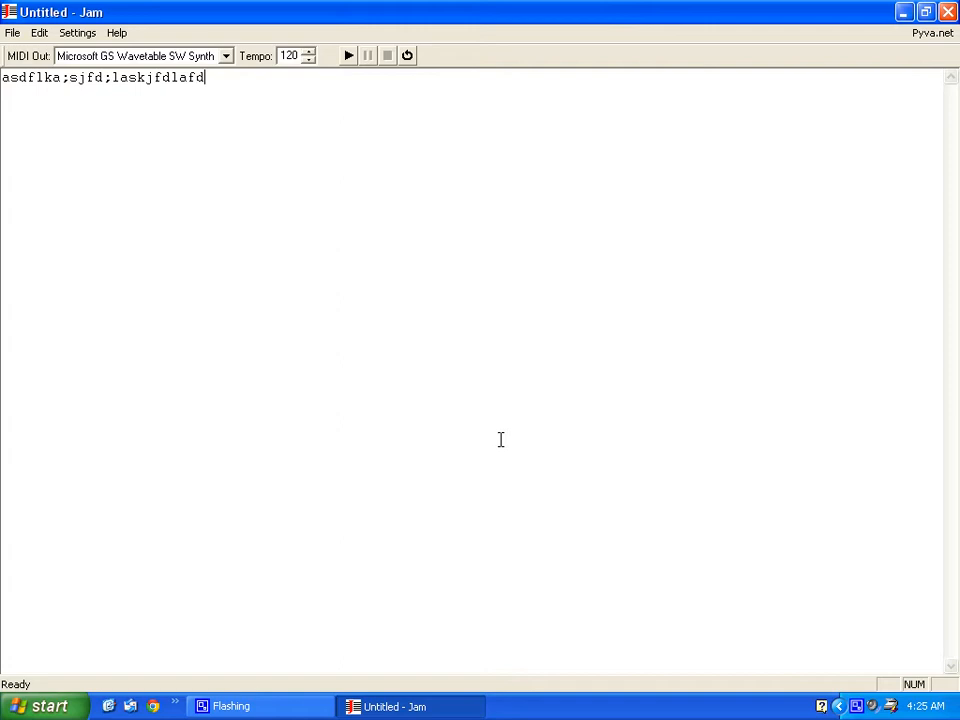
{"action": "key", "text": "BackSpace"}
{"action": "key", "text": "BackSpace"}
{"action": "key", "text": "BackSpace"}
{"action": "key", "text": "BackSpace"}
{"action": "key", "text": "BackSpace"}
{"action": "key", "text": "BackSpace"}
{"action": "key", "text": "BackSpace"}
{"action": "key", "text": "BackSpace"}
{"action": "key", "text": "BackSpace"}
{"action": "key", "text": "BackSpace"}
{"action": "key", "text": "BackSpace"}
{"action": "key", "text": "BackSpace"}
{"action": "key", "text": "BackSpace"}
{"action": "key", "text": "BackSpace"}
{"action": "key", "text": "BackSpace"}
{"action": "key", "text": "BackSpace"}
{"action": "key", "text": "BackSpace"}
{"action": "key", "text": "BackSpace"}
{"action": "key", "text": "BackSpace"}
{"action": "key", "text": "BackSpace"}
{"action": "key", "text": "BackSpace"}
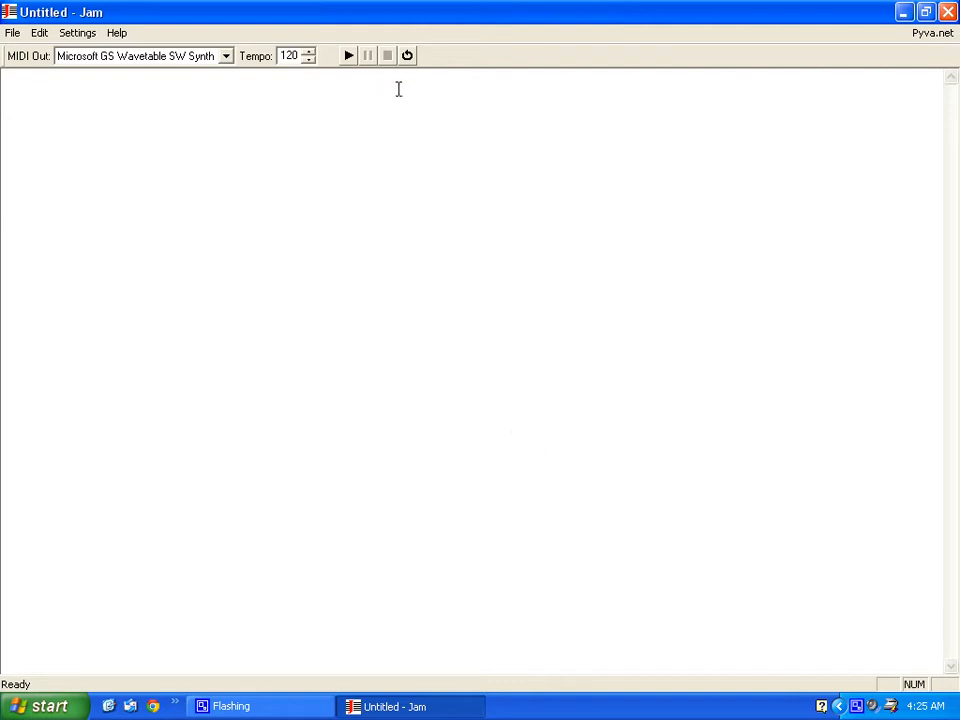
Step: Select Microsoft GS Wavetable SW Synth as the MIDI output and set the tempo to 165
{"action": "left_click", "coordinate": [226, 56]}
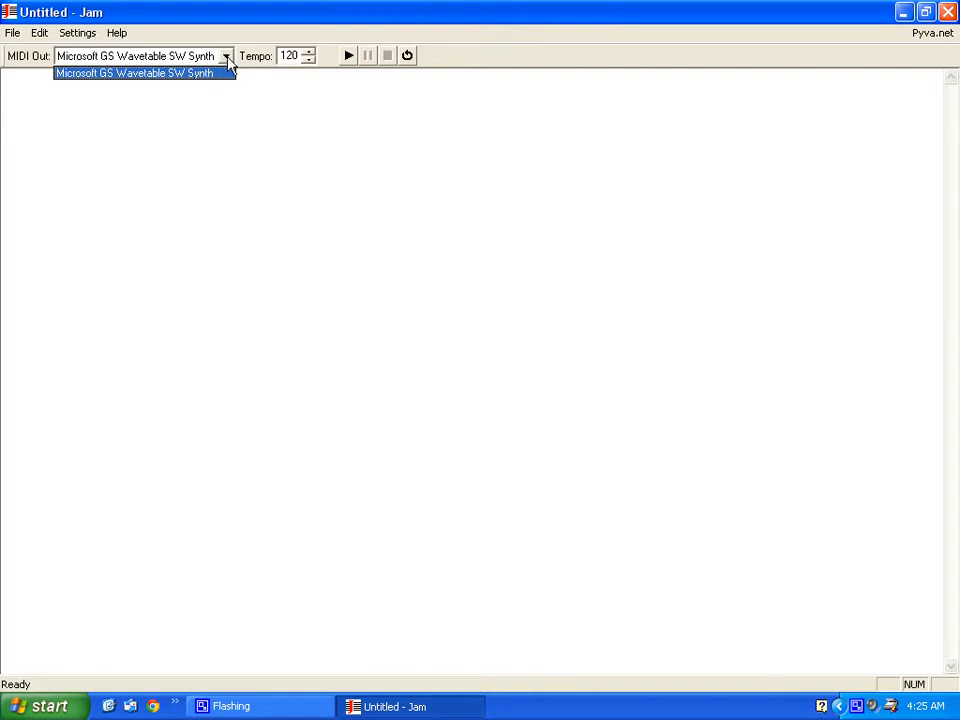
{"action": "left_click", "coordinate": [227, 72]}
{"action": "double_click", "coordinate": [294, 57]}
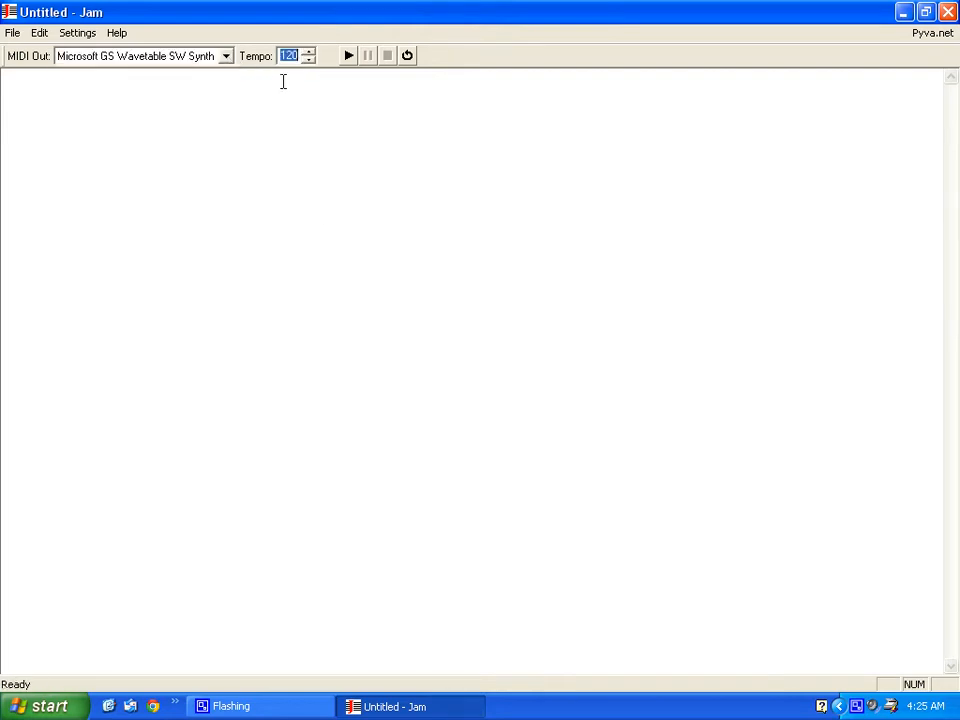
{"action": "type", "text": "165"}
{"action": "left_click", "coordinate": [356, 240]}
Step: Review the chord and bass voice settings and the Fast input chord suffix shortcuts
{"action": "left_click", "coordinate": [73, 35]}
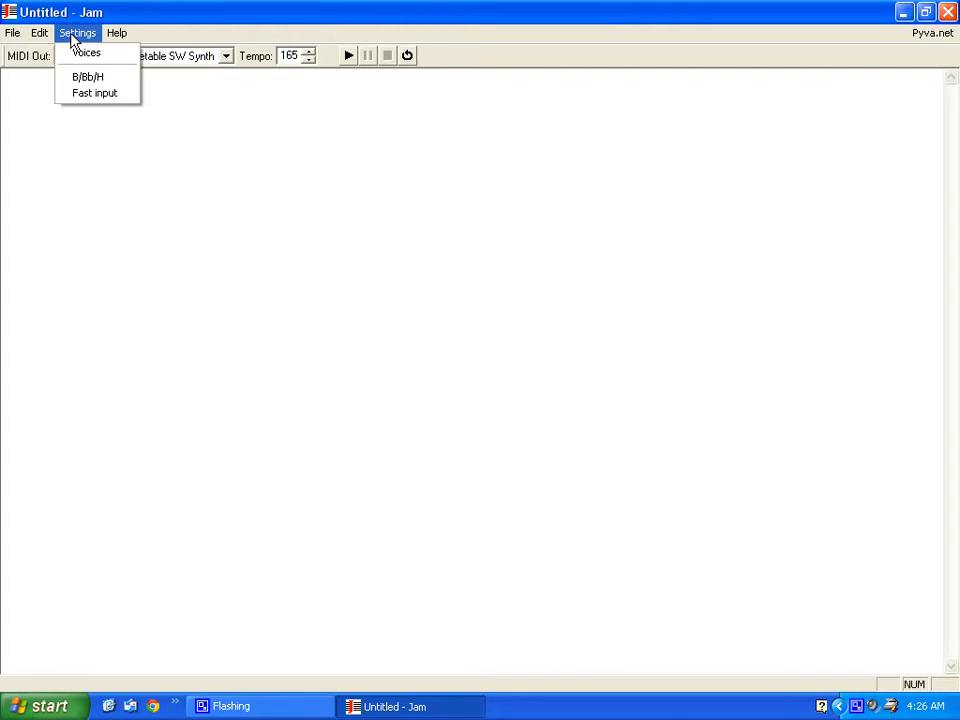
{"action": "left_click", "coordinate": [82, 53]}
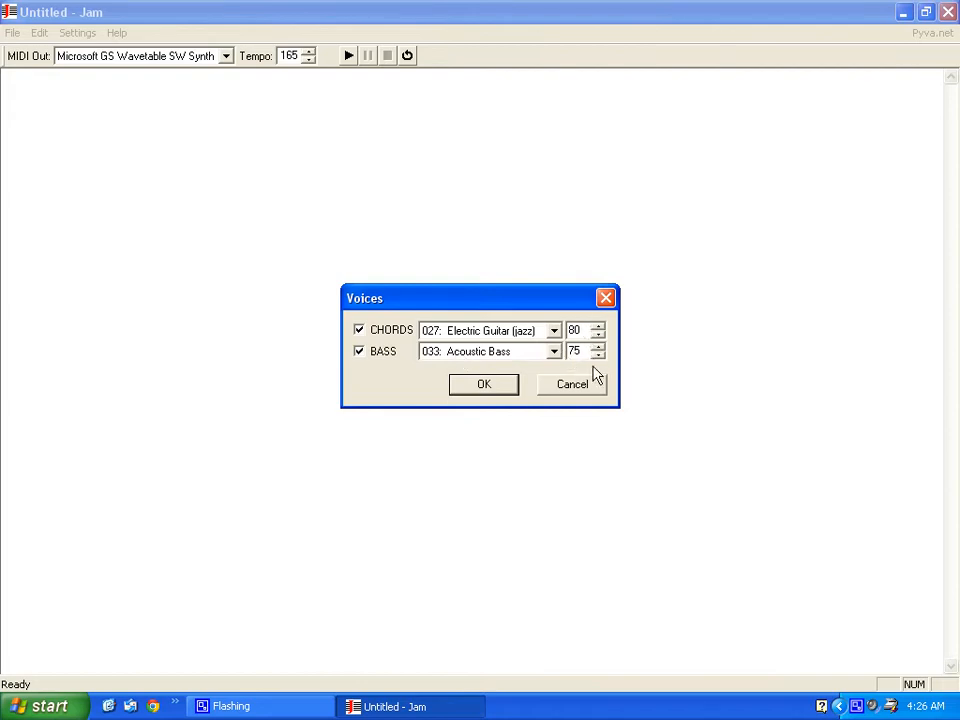
{"action": "left_click", "coordinate": [473, 386]}
{"action": "left_click", "coordinate": [93, 36]}
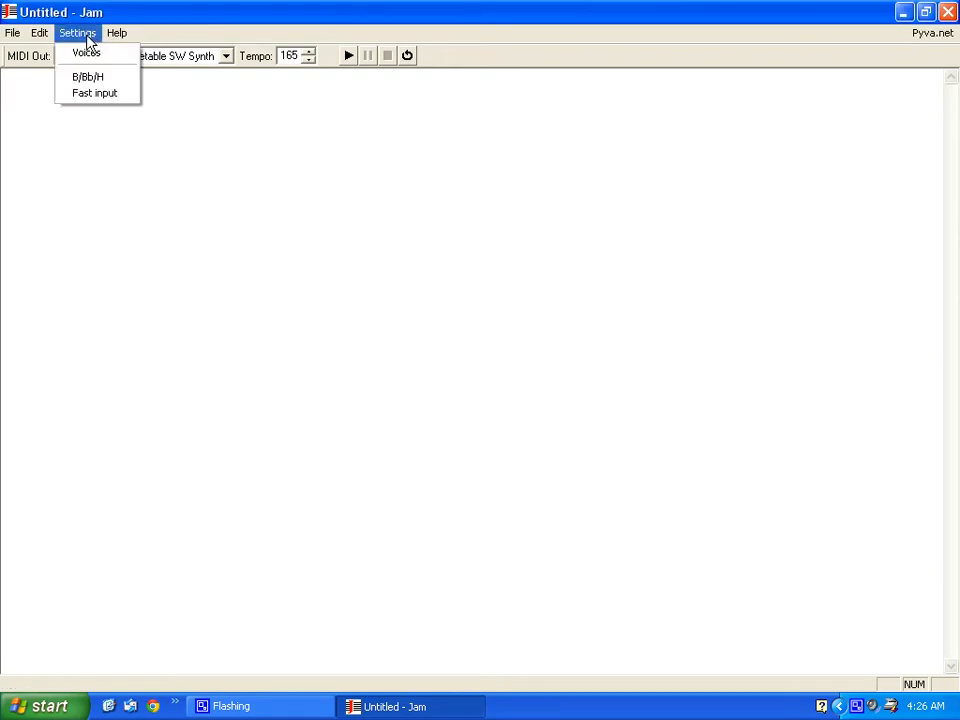
{"action": "left_click", "coordinate": [89, 93]}
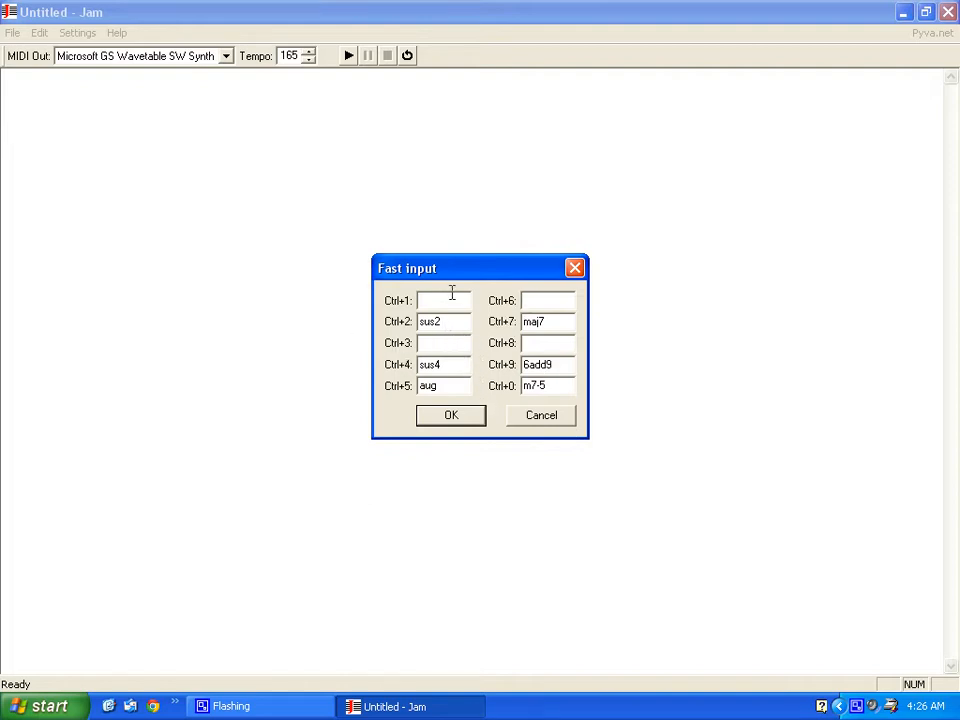
{"action": "left_click", "coordinate": [541, 415]}
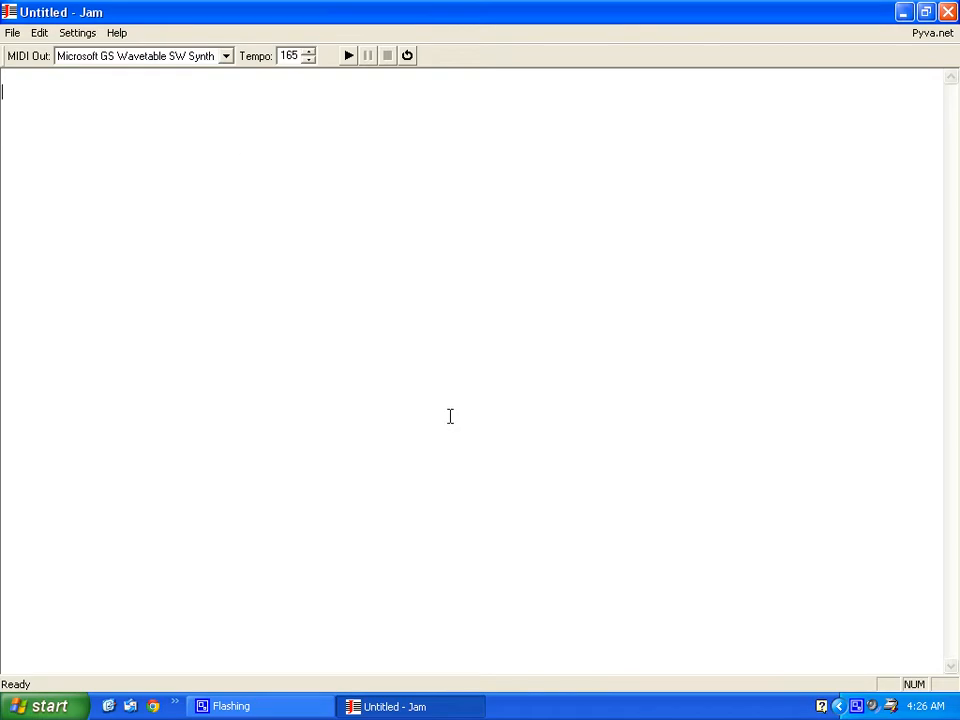
{"action": "left_click", "coordinate": [36, 37]}
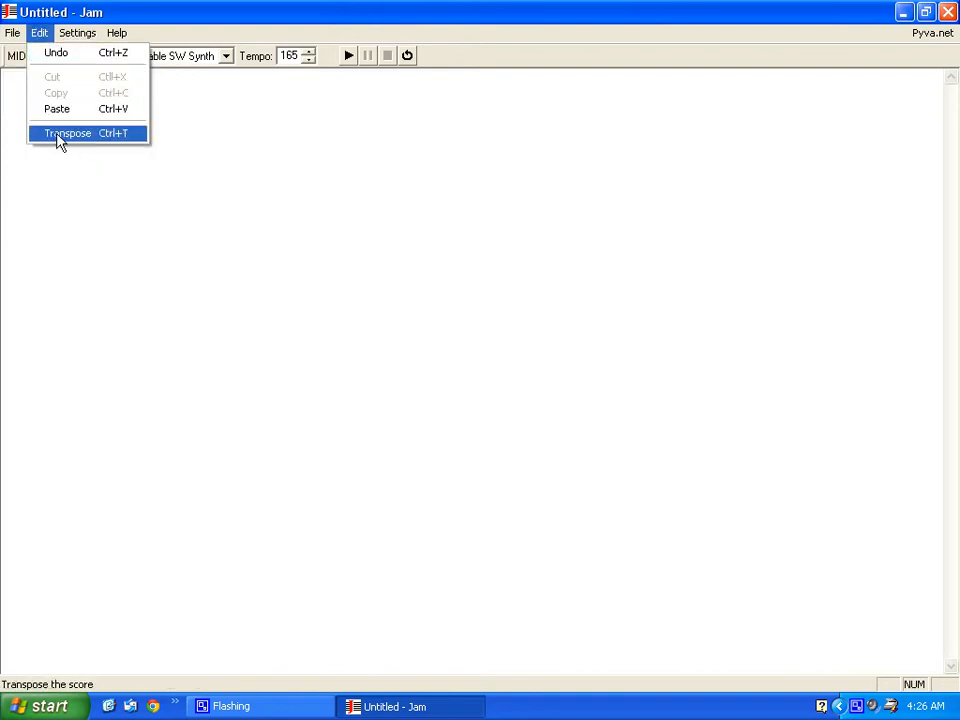
{"action": "mouse_move", "coordinate": [12, 37]}
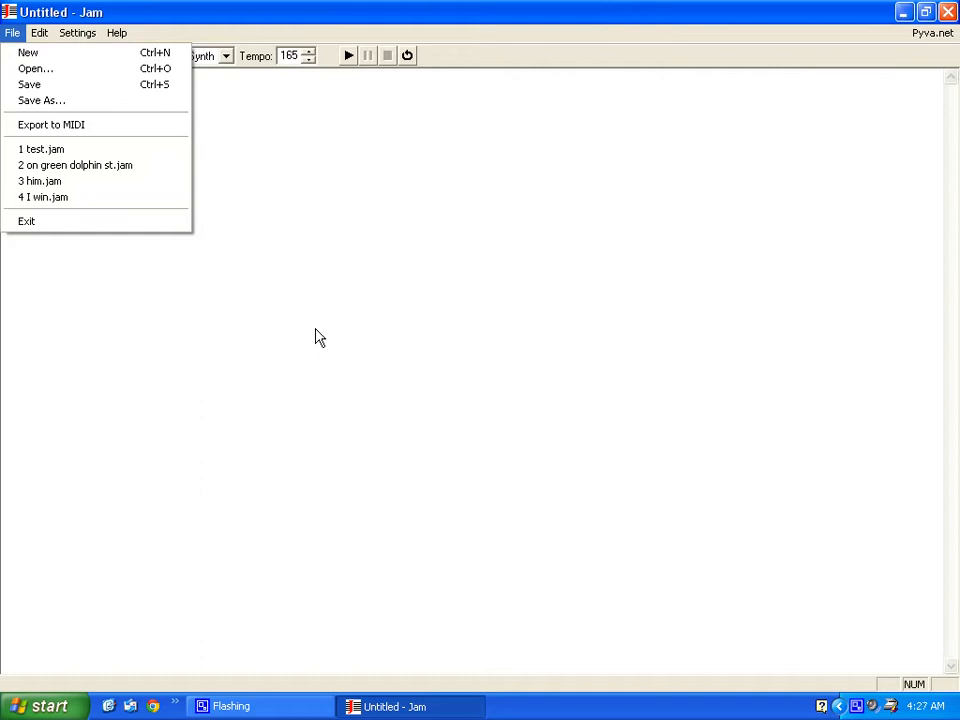
{"action": "left_click", "coordinate": [263, 350]}
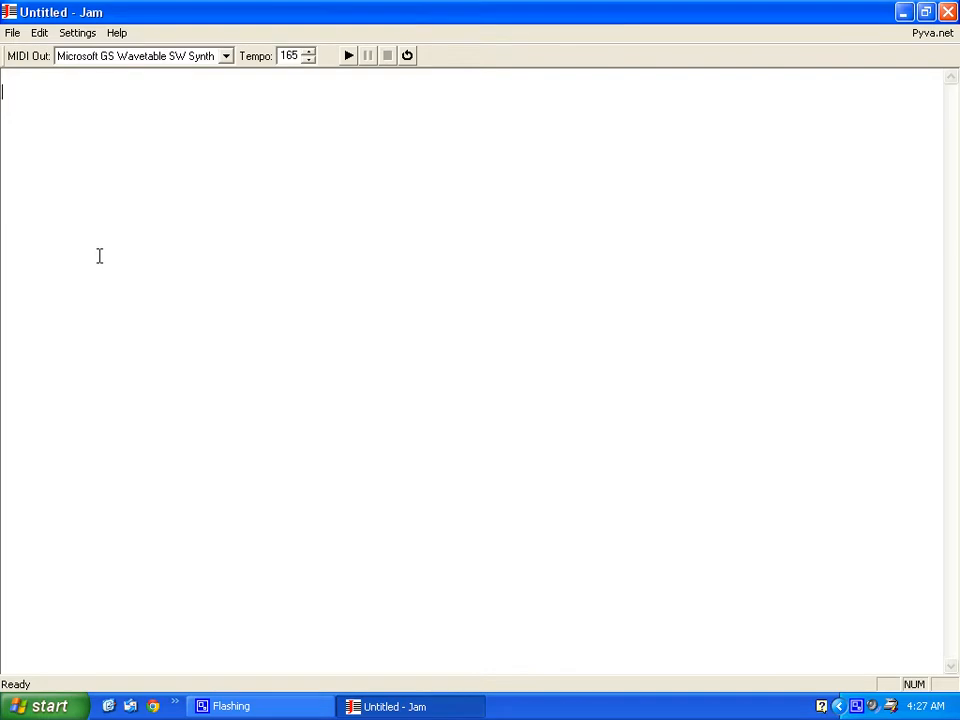
Step: Add the comment lines "# Green Dolphin Street" and "# Rec bpm 165" to the score
{"action": "type", "text": "# Green Dolphin Street"}
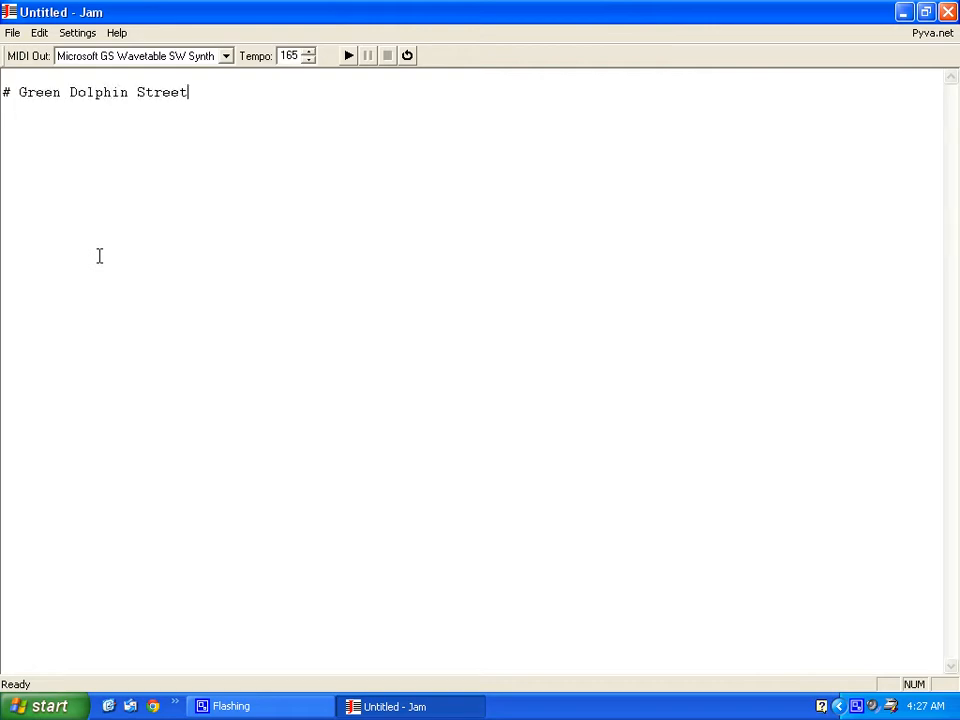
{"action": "key", "text": "Return"}
{"action": "type", "text": "# Rec bpm 165"}
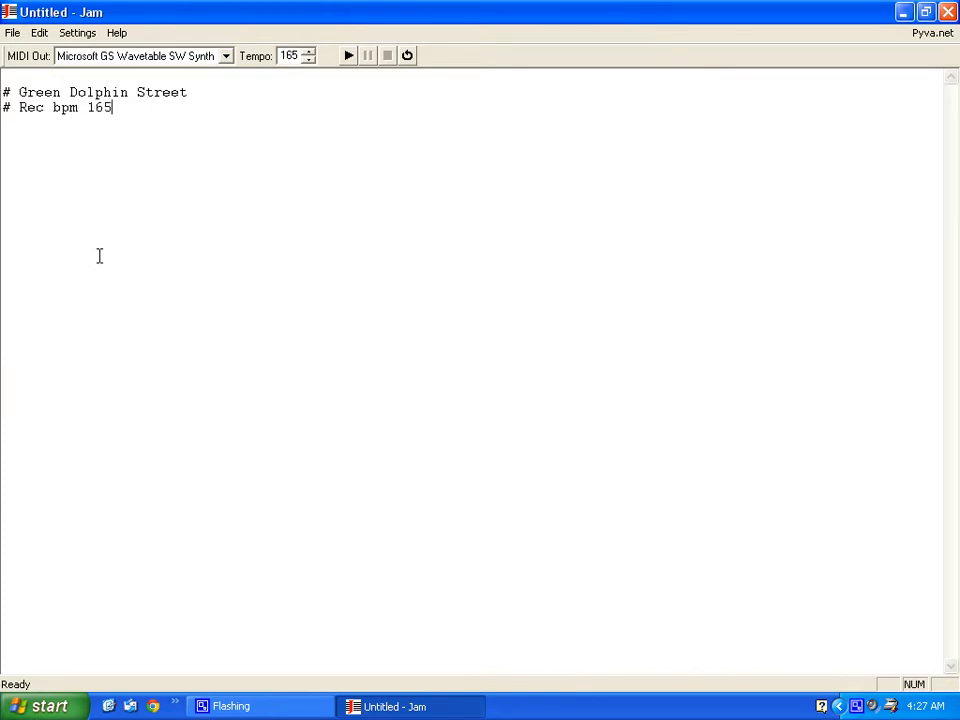
Step: Write the chord line |A+7|%|A-7|%| below the comments, then play the progression and stop it
{"action": "key", "text": "Return"}
{"action": "key", "text": "Return"}
{"action": "type", "text": "|"}
{"action": "type", "text": "A"}
{"action": "type", "text": "+7"}
{"action": "type", "text": " Amaj"}
{"action": "type", "text": "7"}
{"action": "key", "text": "BackSpace"}
{"action": "key", "text": "BackSpace"}
{"action": "key", "text": "BackSpace"}
{"action": "key", "text": "BackSpace"}
{"action": "key", "text": "BackSpace"}
{"action": "key", "text": "BackSpace"}
{"action": "type", "text": "|%|A-7|%|"}
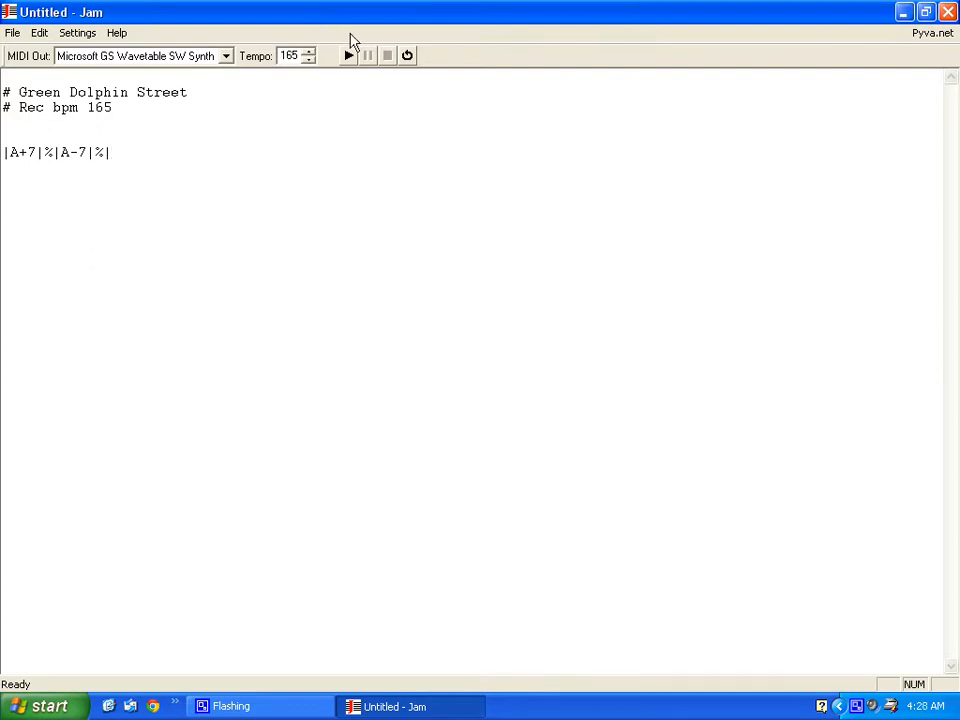
{"action": "left_click", "coordinate": [349, 56]}
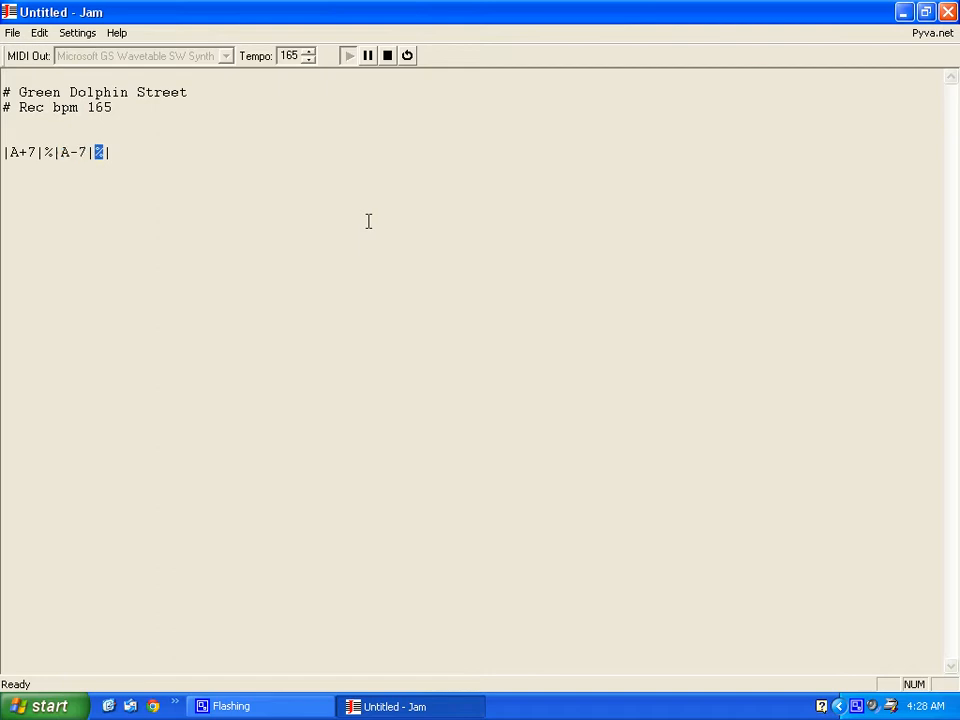
{"action": "left_click", "coordinate": [387, 56]}
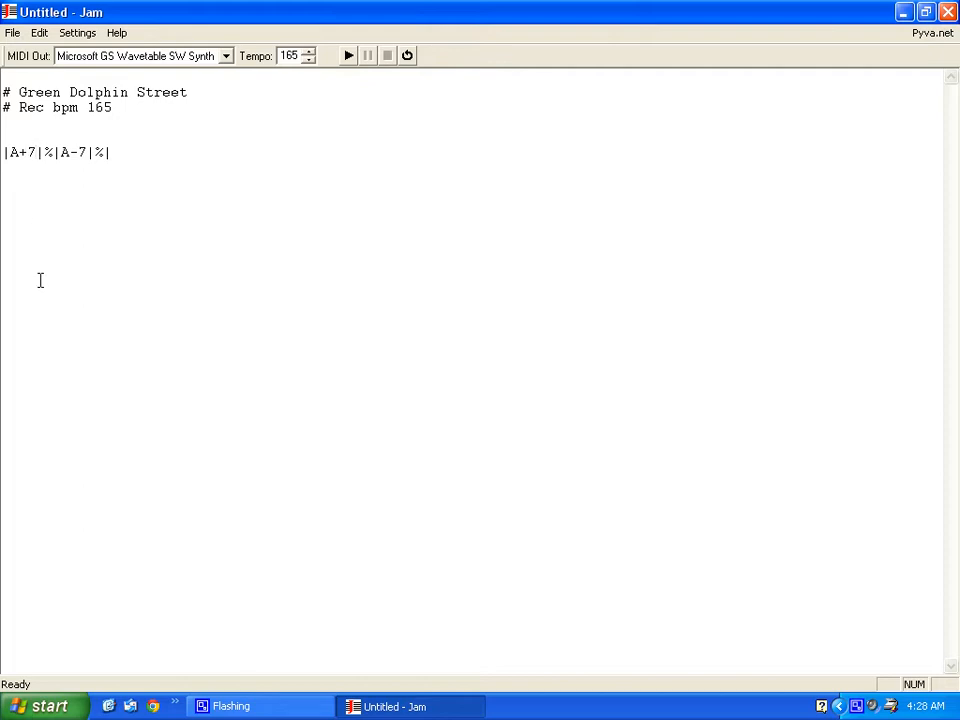
Step: Add three slashes after the A+7 chord, then play the progression and stop it
{"action": "type", "text": "/"}
{"action": "type", "text": "//"}
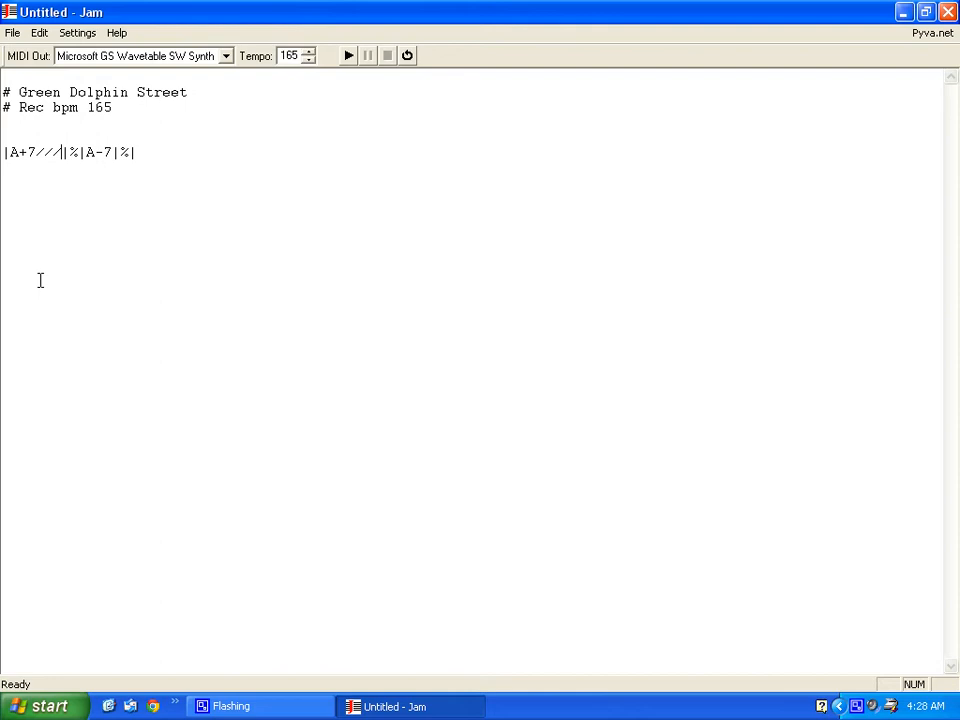
{"action": "left_click", "coordinate": [348, 56]}
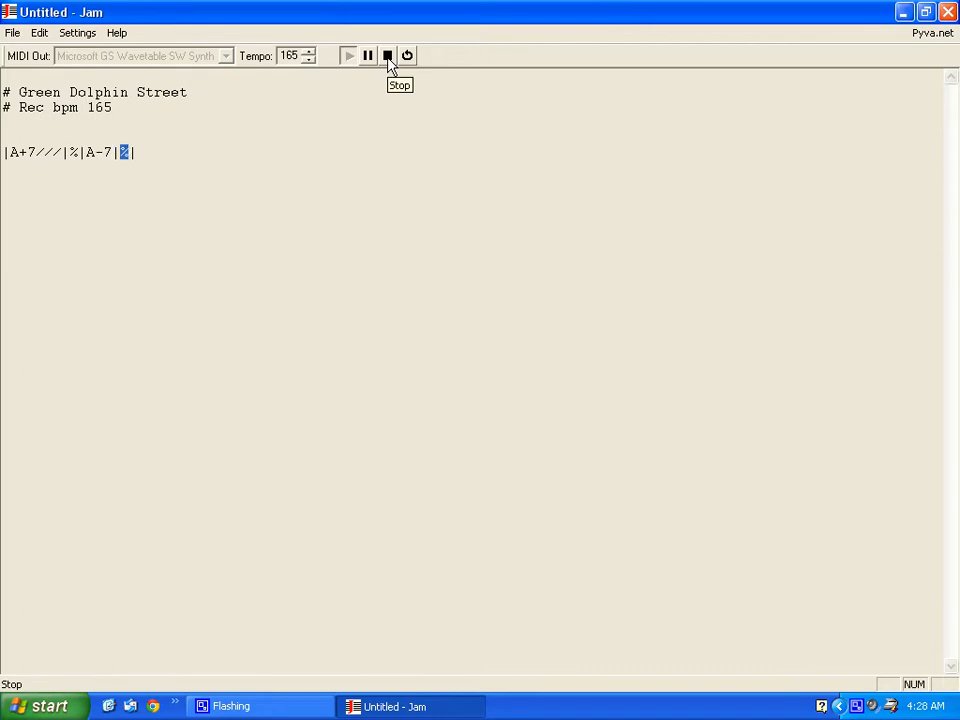
{"action": "left_click", "coordinate": [388, 58]}
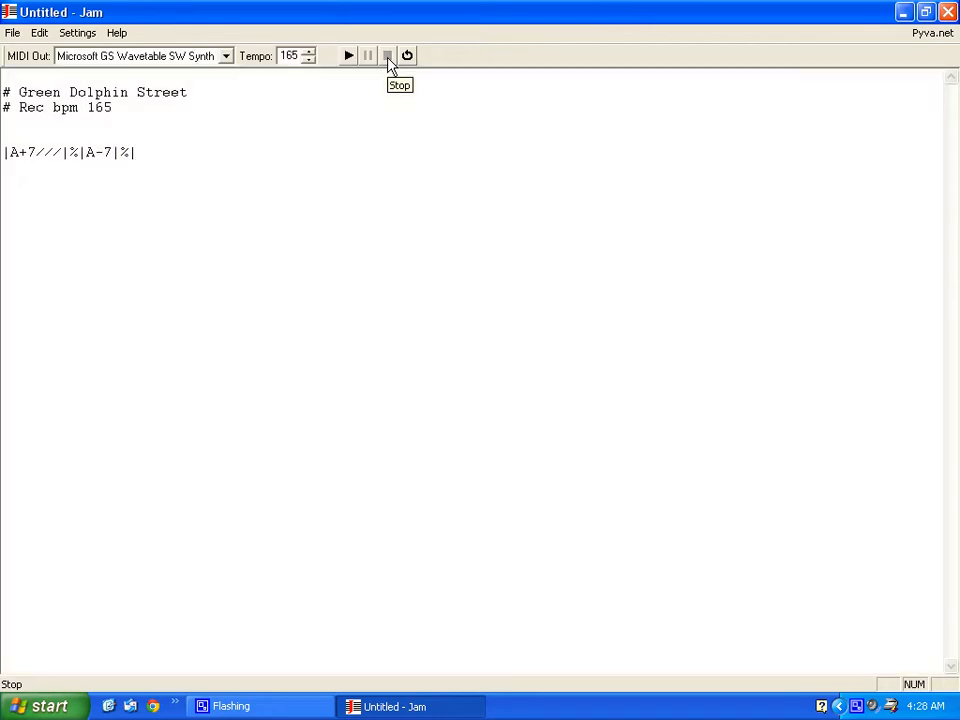
Step: Remove one slash from the A+7 bar, then play the progression and stop it
{"action": "left_click", "coordinate": [110, 153]}
{"action": "key", "text": "BackSpace"}
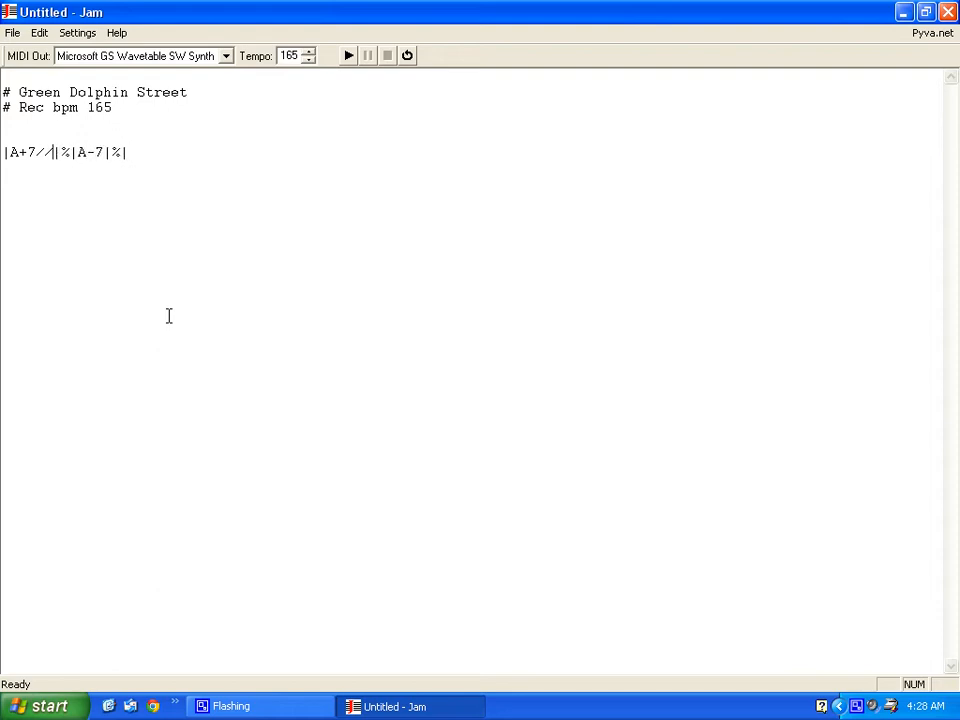
{"action": "left_click", "coordinate": [349, 56]}
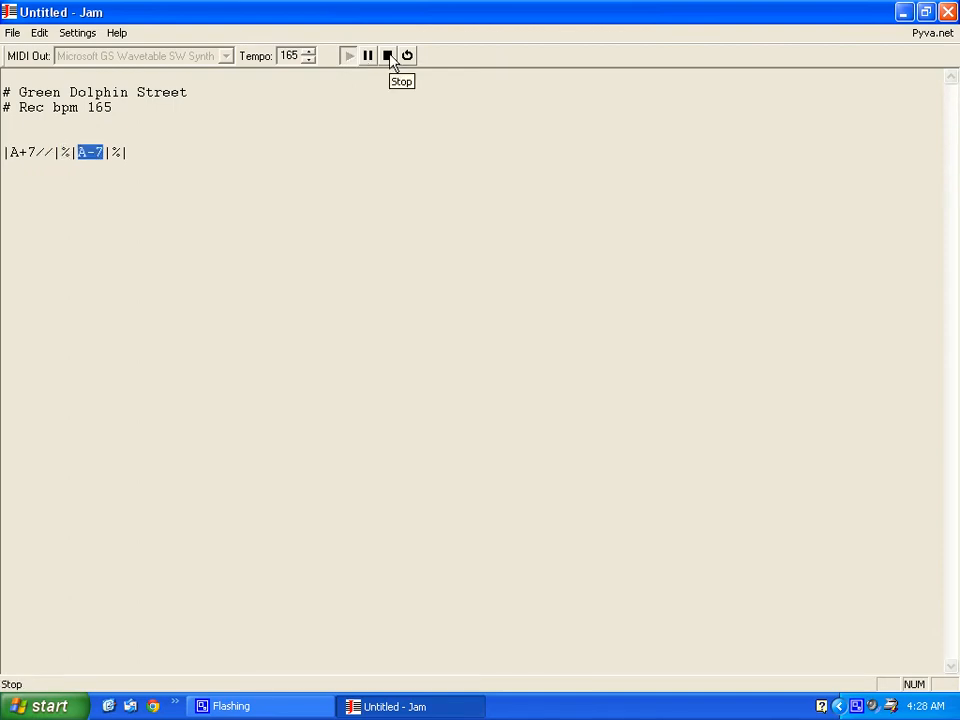
{"action": "left_click", "coordinate": [388, 56]}
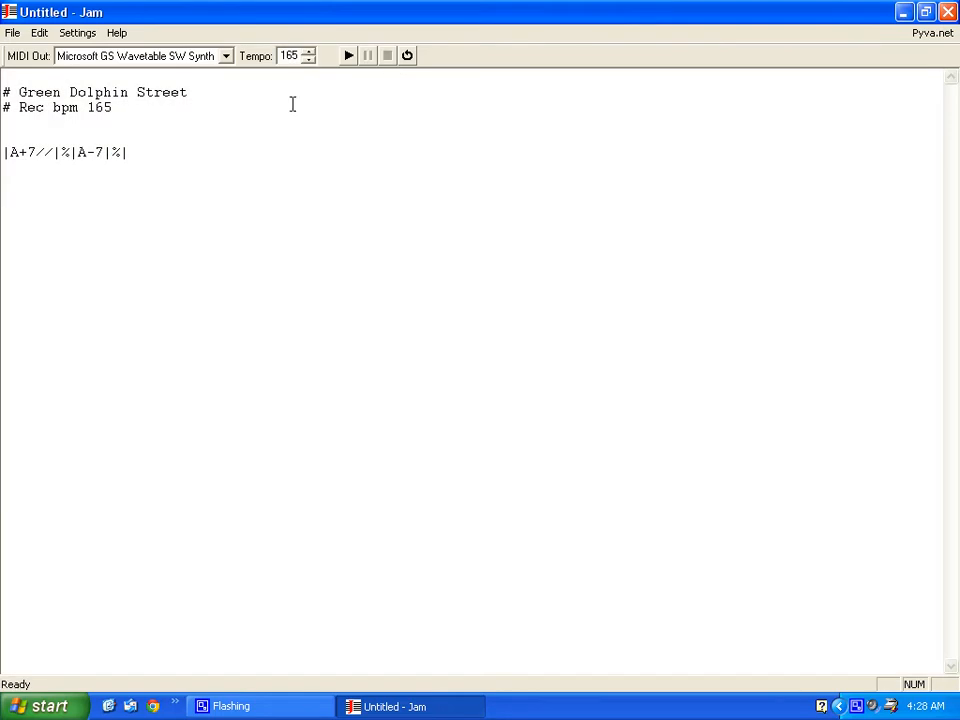
Step: Add seven more slashes to the A+7 bar, then play the progression and stop it
{"action": "type", "text": "///////"}
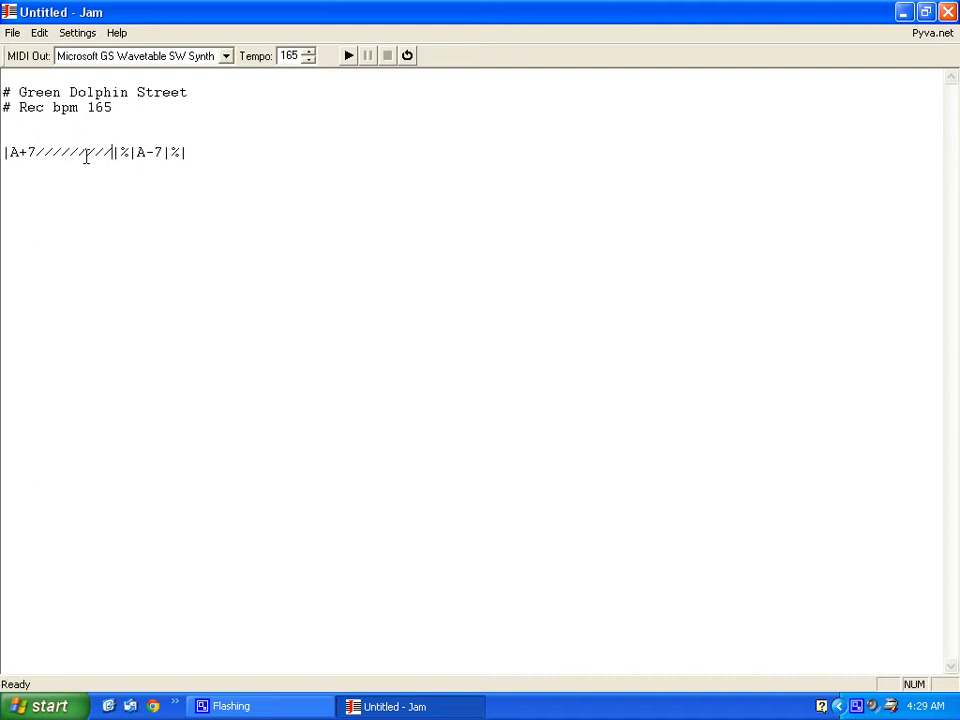
{"action": "left_click", "coordinate": [349, 56]}
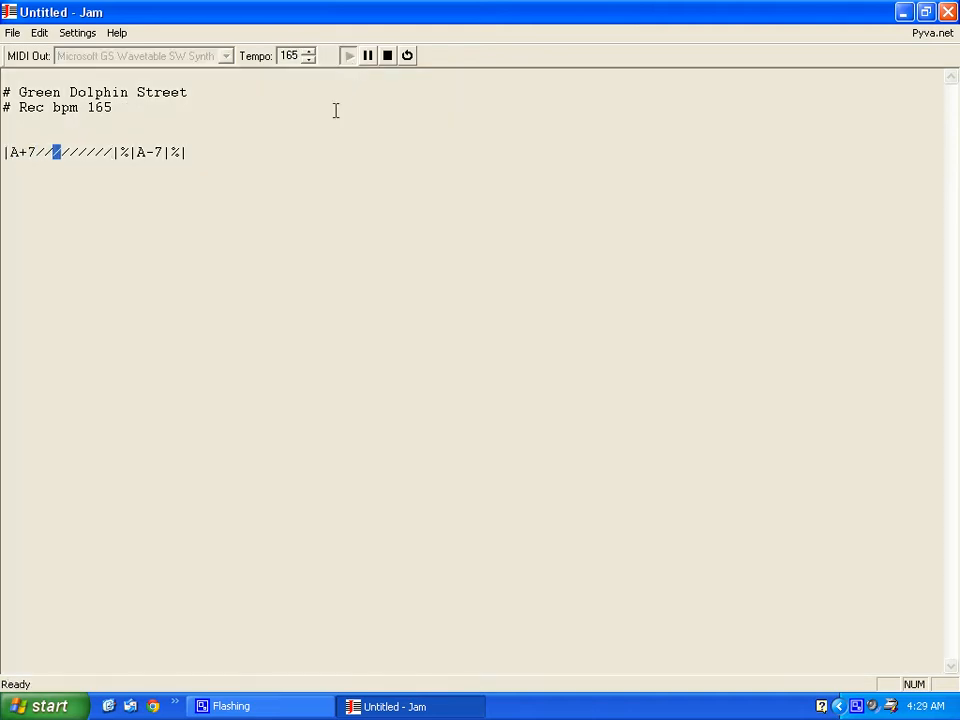
{"action": "left_click", "coordinate": [389, 56]}
Step: Change the chord bars to A+7/-/ and A-7/-/ and play the progression
{"action": "left_click", "coordinate": [113, 155]}
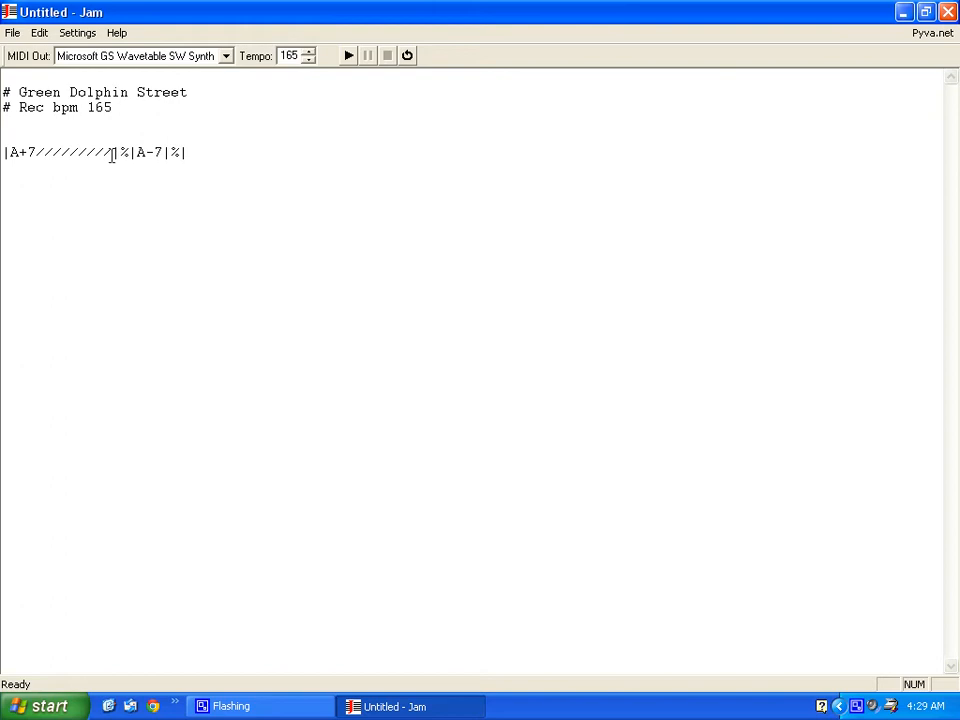
{"action": "key", "text": "BackSpace"}
{"action": "key", "text": "BackSpace"}
{"action": "key", "text": "BackSpace"}
{"action": "key", "text": "BackSpace"}
{"action": "key", "text": "BackSpace"}
{"action": "key", "text": "BackSpace"}
{"action": "key", "text": "BackSpace"}
{"action": "key", "text": "BackSpace"}
{"action": "type", "text": "-/"}
{"action": "key", "text": "BackSpace"}
{"action": "type", "text": "="}
{"action": "key", "text": "Delete"}
{"action": "type", "text": "/"}
{"action": "type", "text": "/-/"}
{"action": "left_click", "coordinate": [349, 56]}
Step: Close the untitled score without saving and open "on green dolphin st.jam" from the desktop, placing its icon beside jam.exe
{"action": "left_click", "coordinate": [950, 14]}
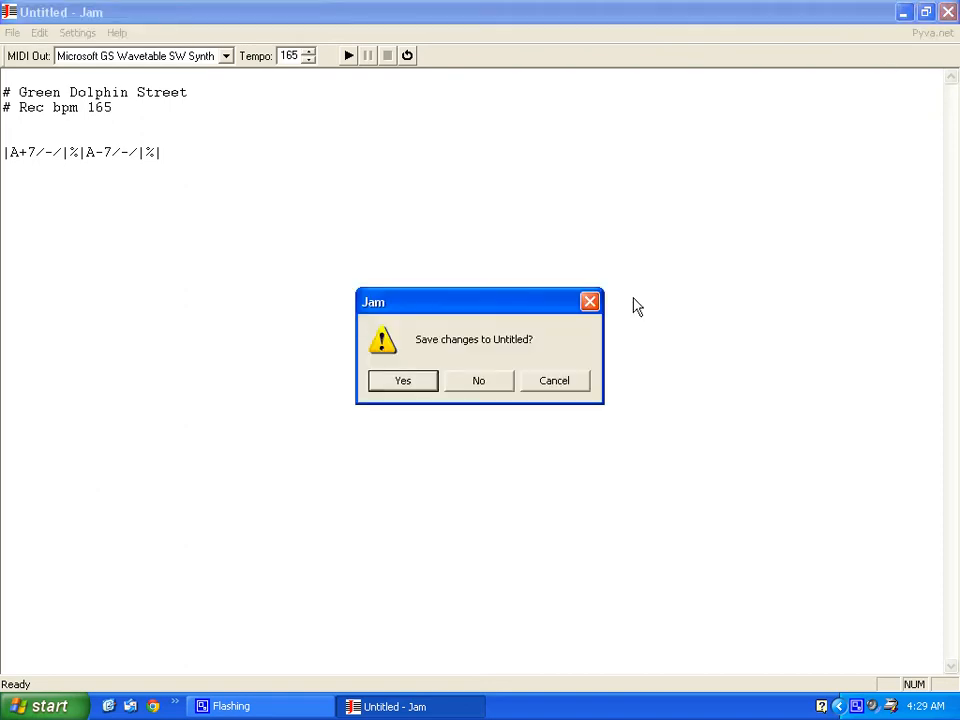
{"action": "left_click", "coordinate": [497, 378]}
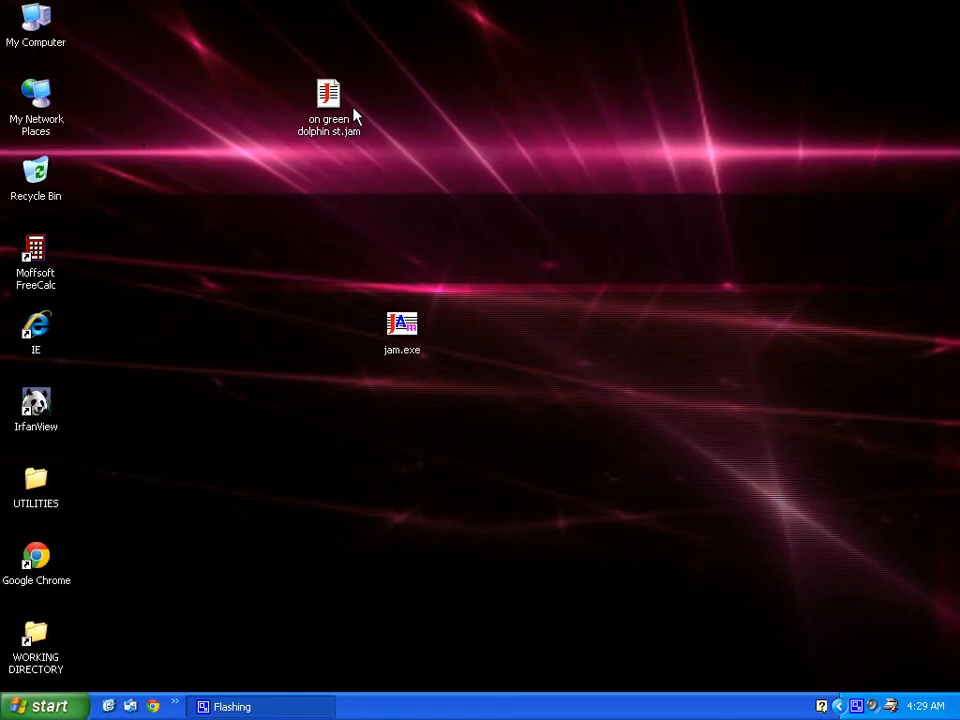
{"action": "left_click_drag", "start_coordinate": [325, 92], "coordinate": [324, 322]}
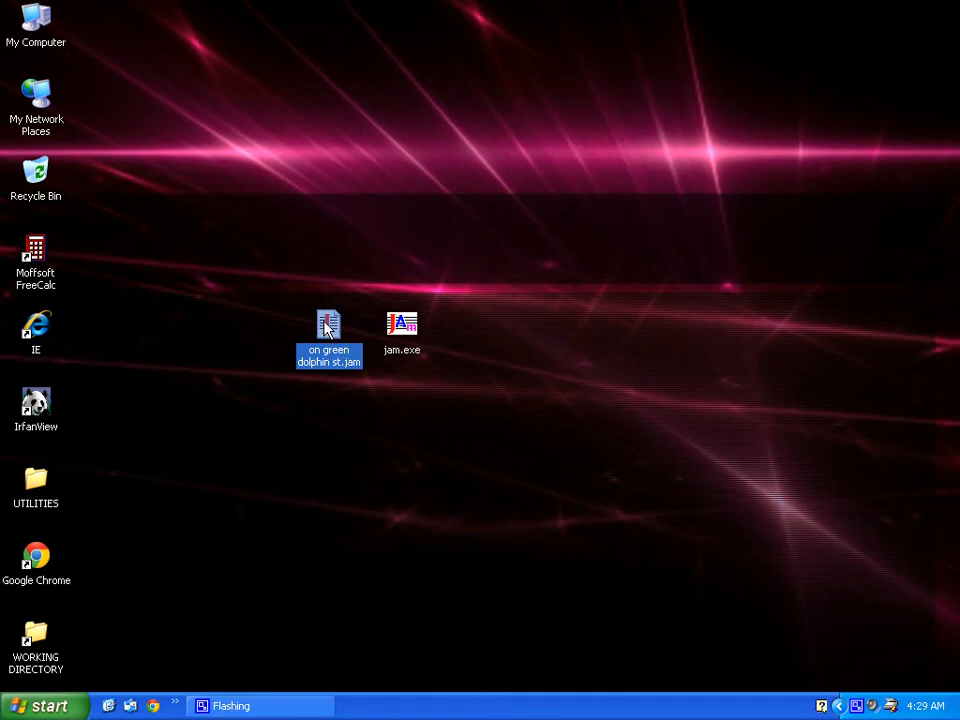
{"action": "double_click", "coordinate": [326, 326]}
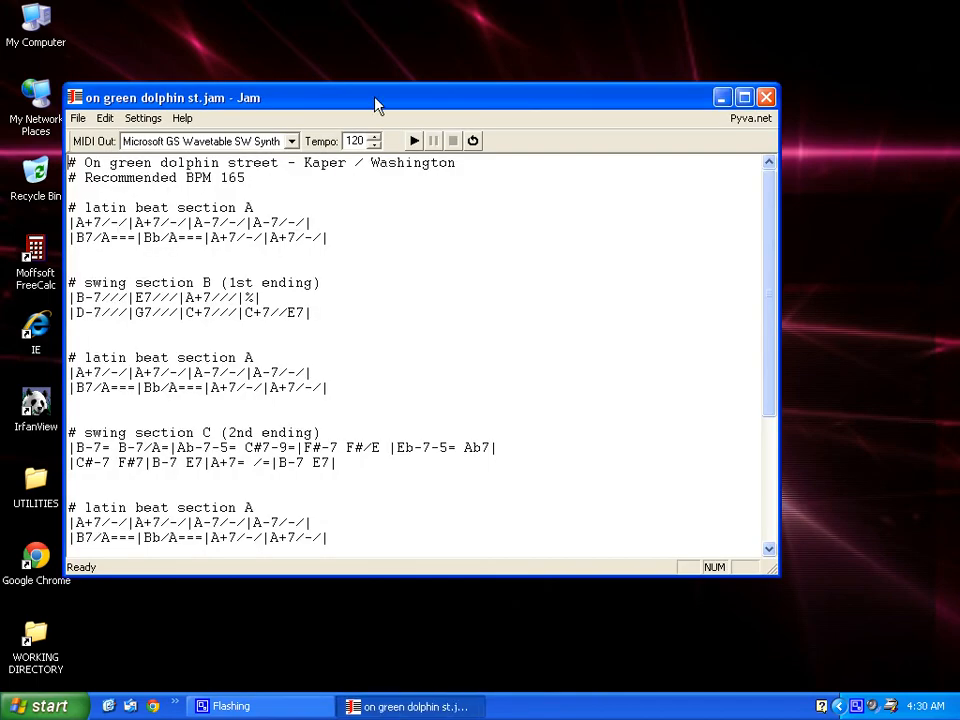
Step: Maximize the score window, set the tempo to 165 and save the score
{"action": "double_click", "coordinate": [376, 103]}
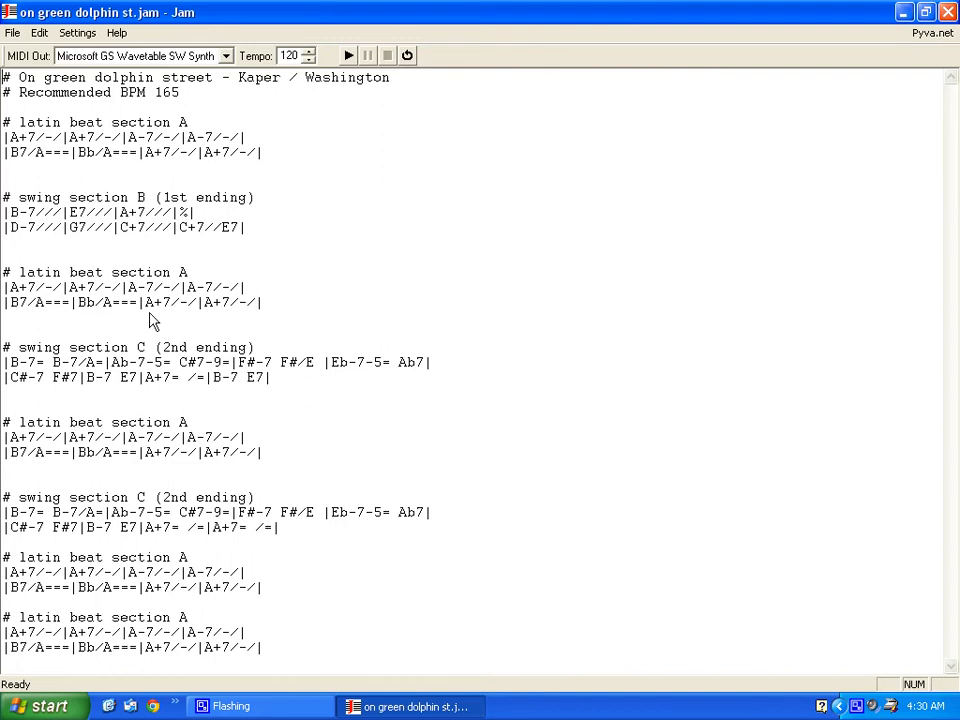
{"action": "double_click", "coordinate": [288, 55]}
{"action": "type", "text": "165"}
{"action": "left_click", "coordinate": [12, 32]}
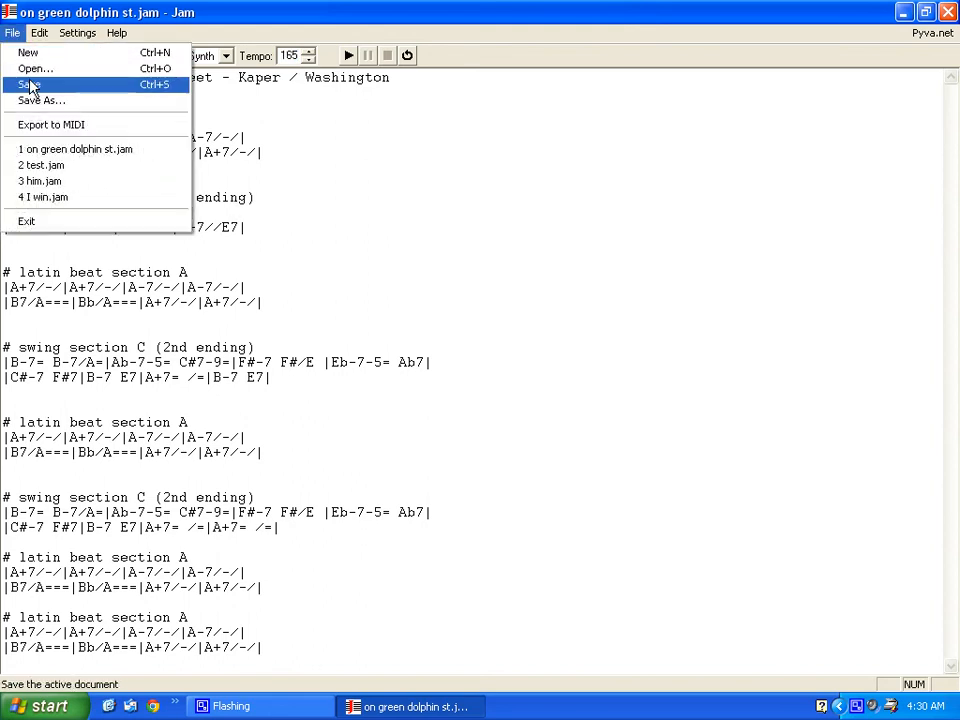
{"action": "left_click", "coordinate": [28, 85]}
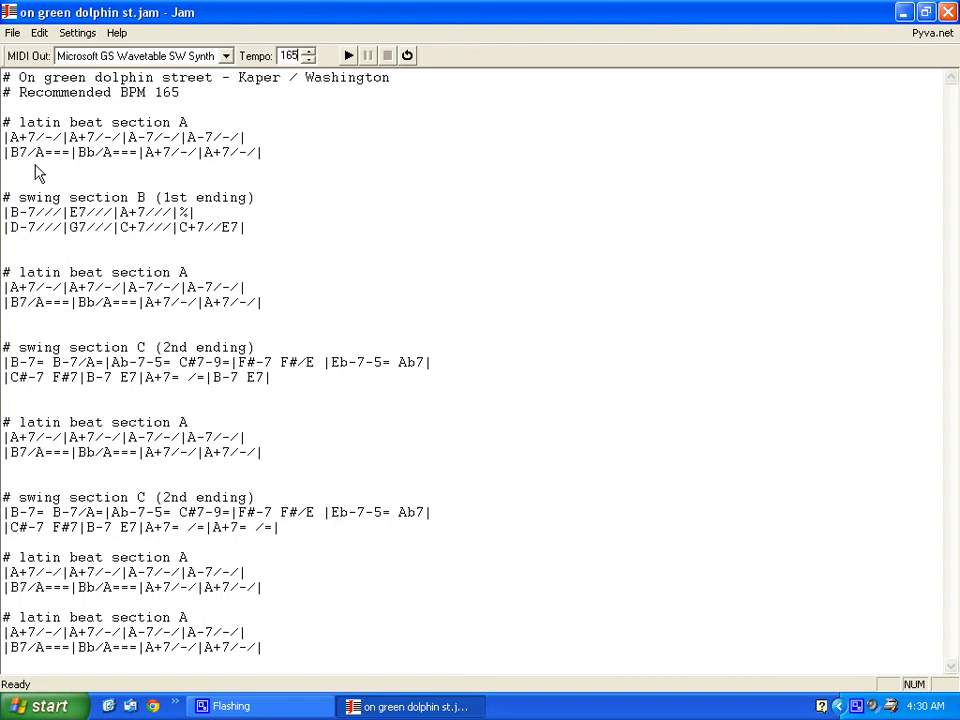
Step: Open the Jam homepage in the browser and go to its tutorial page
{"action": "left_click", "coordinate": [117, 34]}
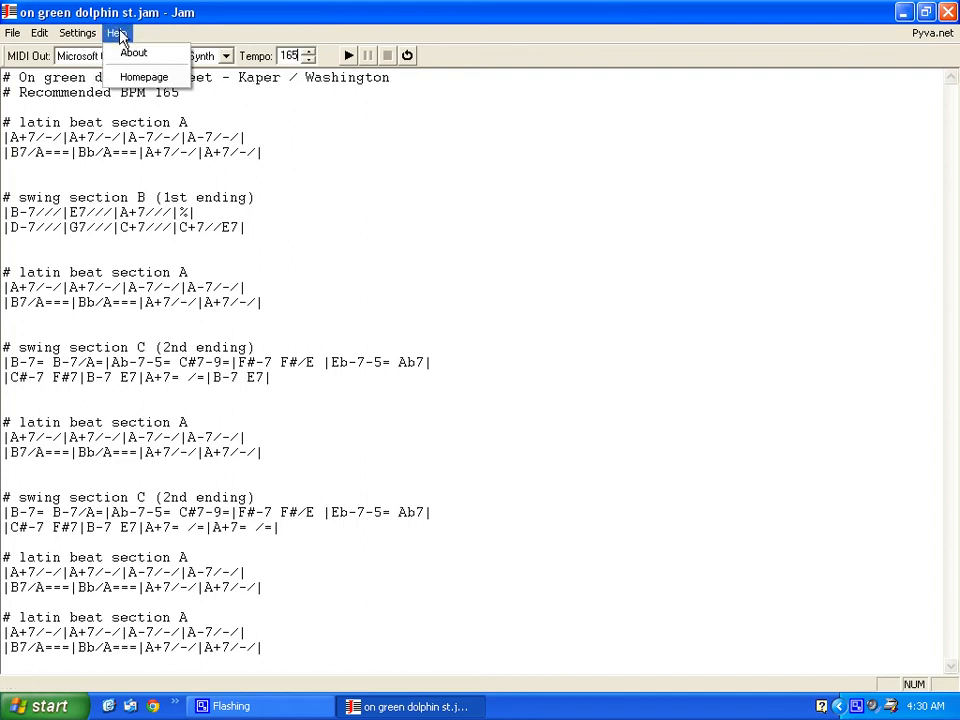
{"action": "left_click", "coordinate": [176, 78]}
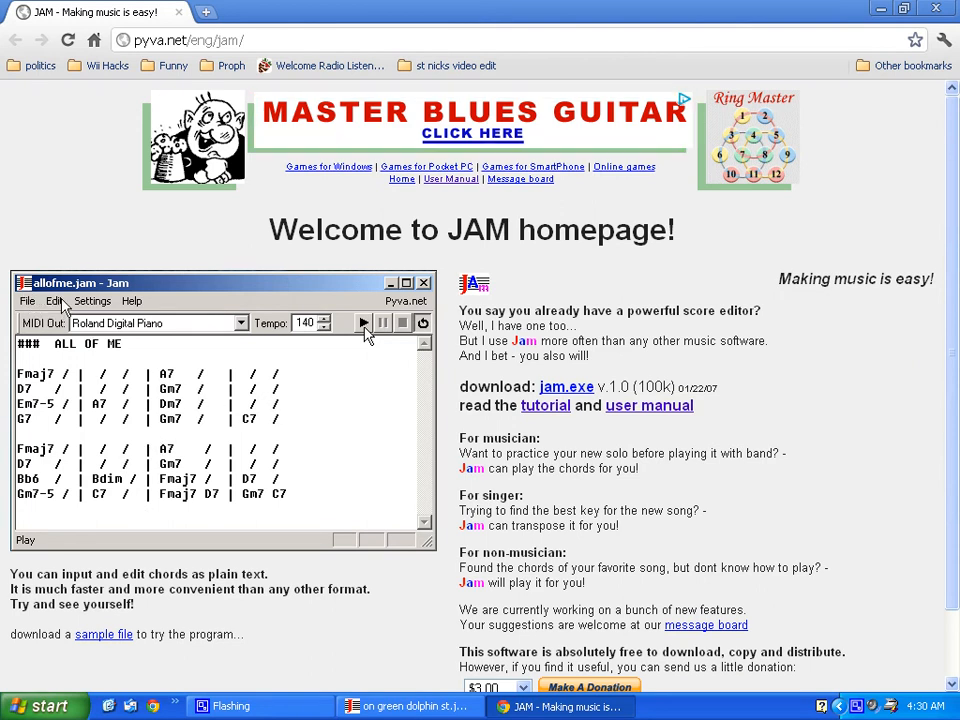
{"action": "left_click", "coordinate": [531, 412]}
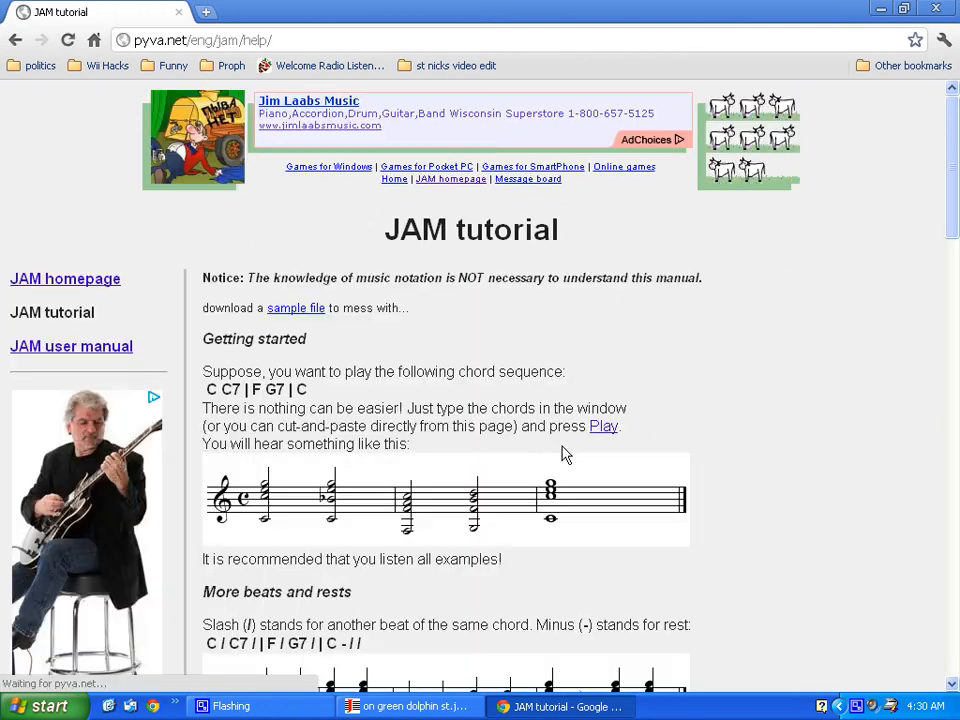
Step: Read through the tutorial's sections on rhythm, repeats, meter, chord names and new chord definitions, then close the browser
{"action": "scroll", "coordinate": [378, 470], "scroll_direction": "down", "scroll_amount": 2}
{"action": "scroll", "coordinate": [378, 470], "scroll_direction": "down", "scroll_amount": 8}
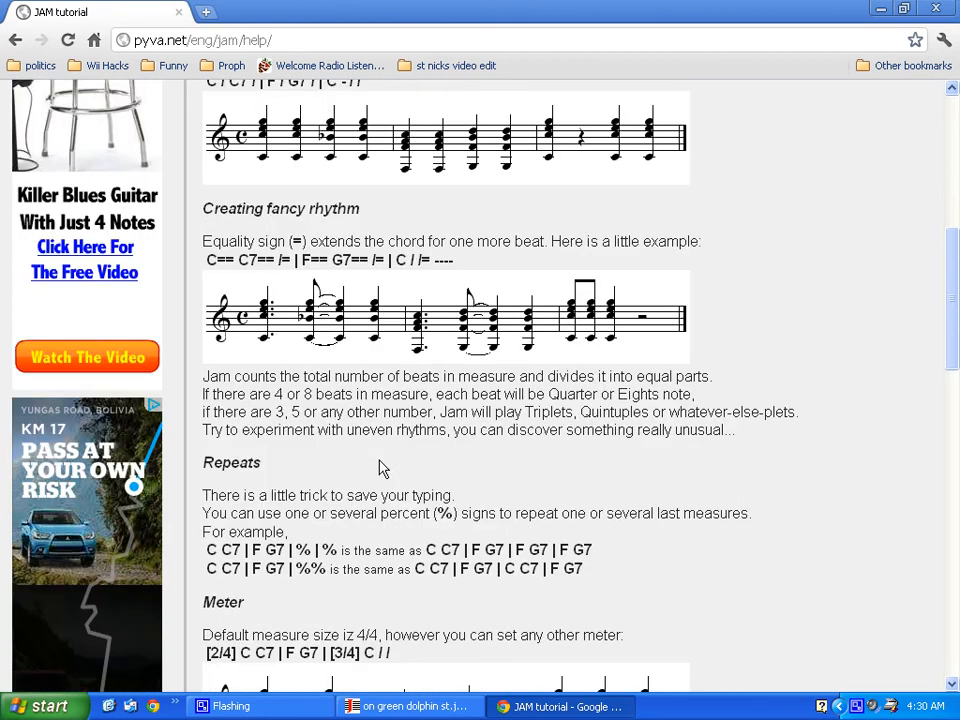
{"action": "scroll", "coordinate": [380, 468], "scroll_direction": "down", "scroll_amount": 3}
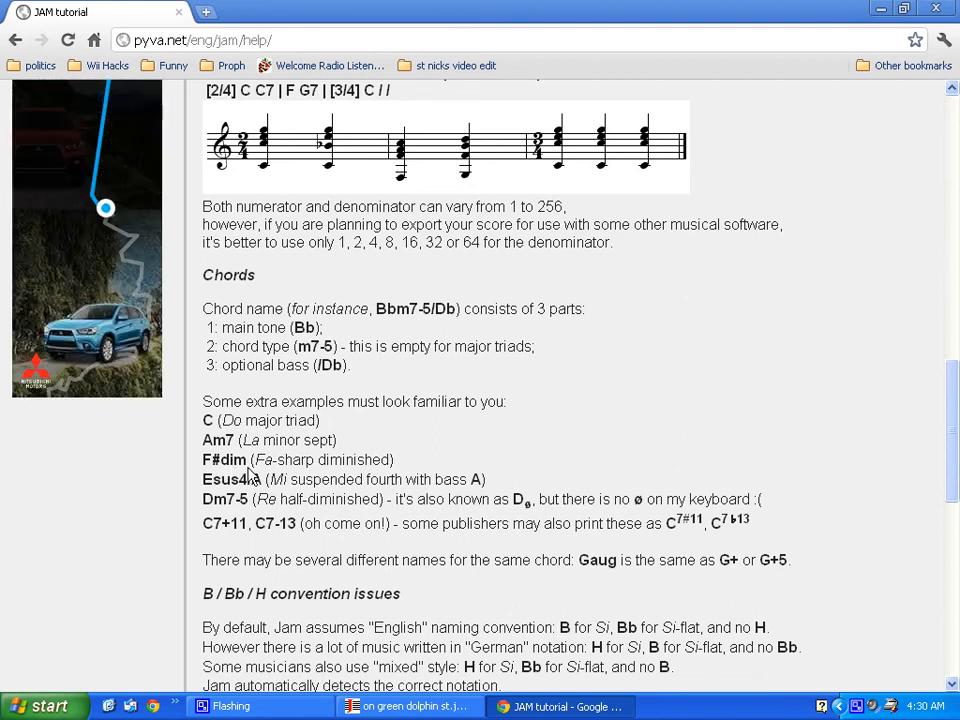
{"action": "scroll", "coordinate": [375, 462], "scroll_direction": "down", "scroll_amount": 5}
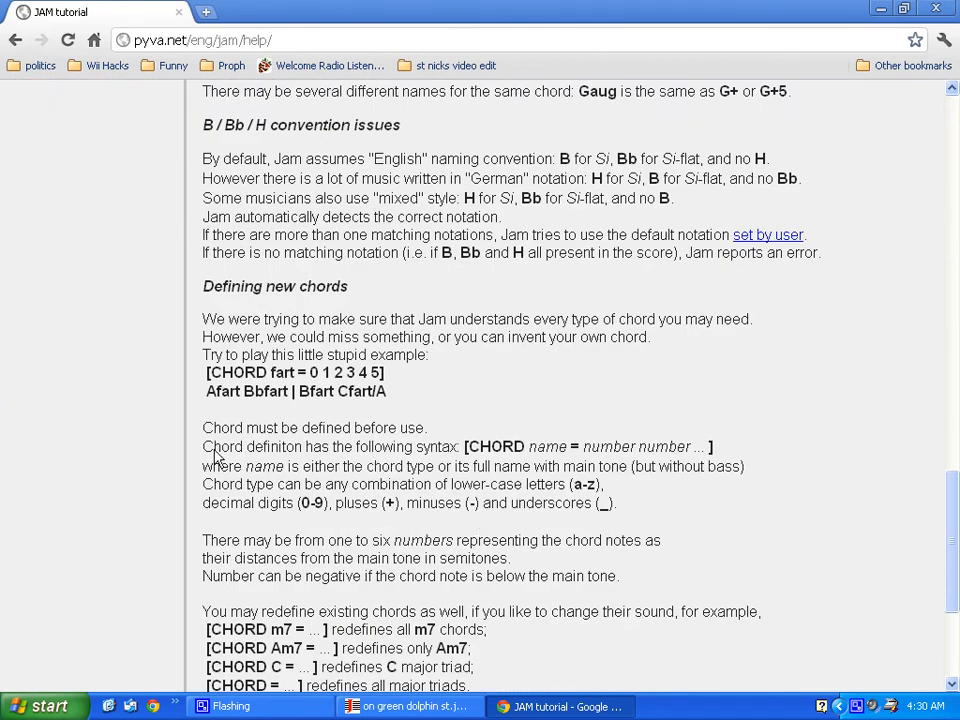
{"action": "scroll", "coordinate": [244, 514], "scroll_direction": "down", "scroll_amount": 3}
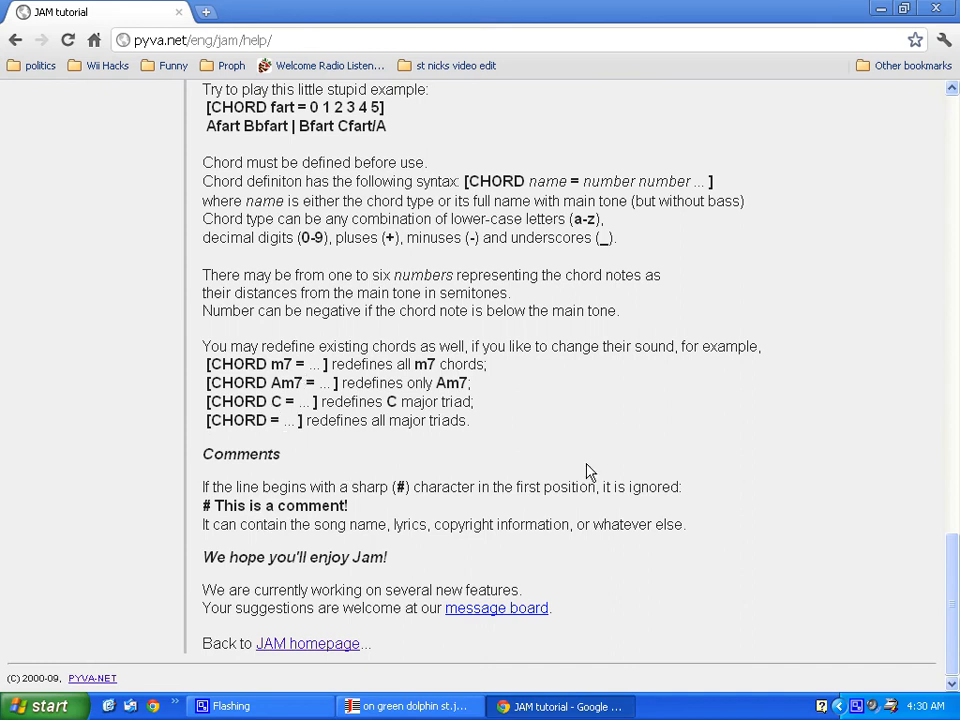
{"action": "scroll", "coordinate": [589, 470], "scroll_direction": "up", "scroll_amount": 10}
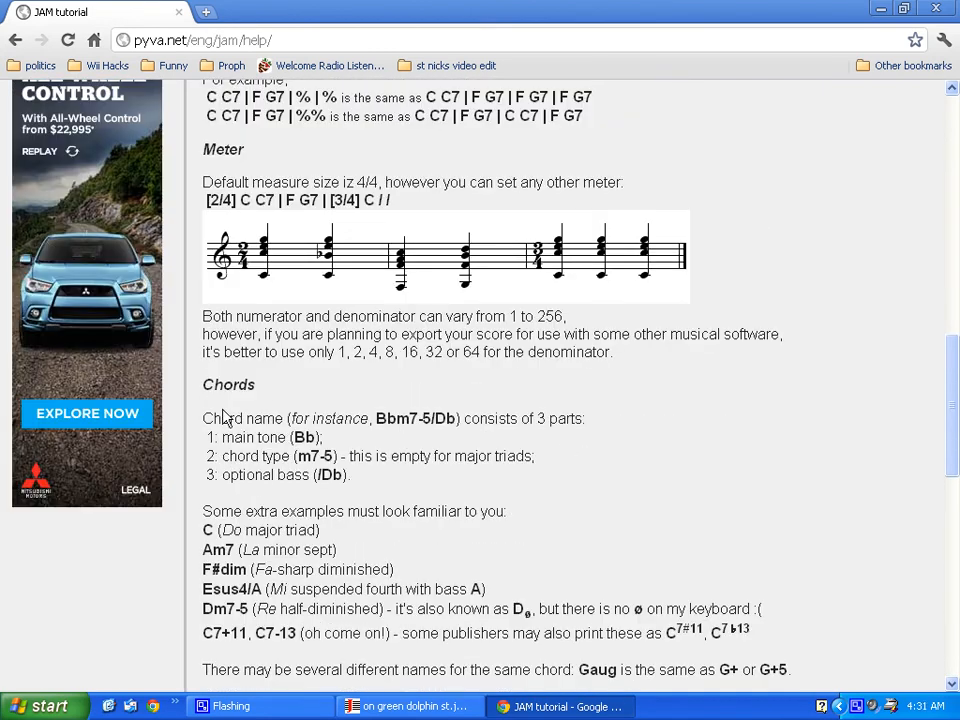
{"action": "scroll", "coordinate": [465, 390], "scroll_direction": "up", "scroll_amount": 2}
{"action": "scroll", "coordinate": [465, 390], "scroll_direction": "down", "scroll_amount": 3}
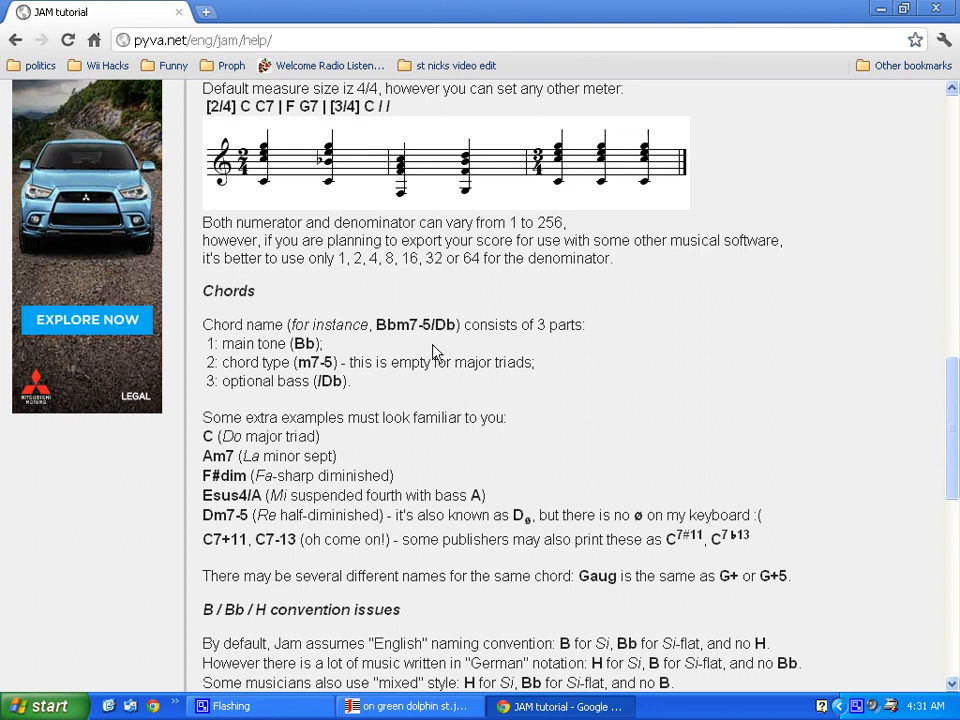
{"action": "left_click_drag", "start_coordinate": [440, 325], "coordinate": [459, 327]}
{"action": "scroll", "coordinate": [497, 444], "scroll_direction": "up", "scroll_amount": 10}
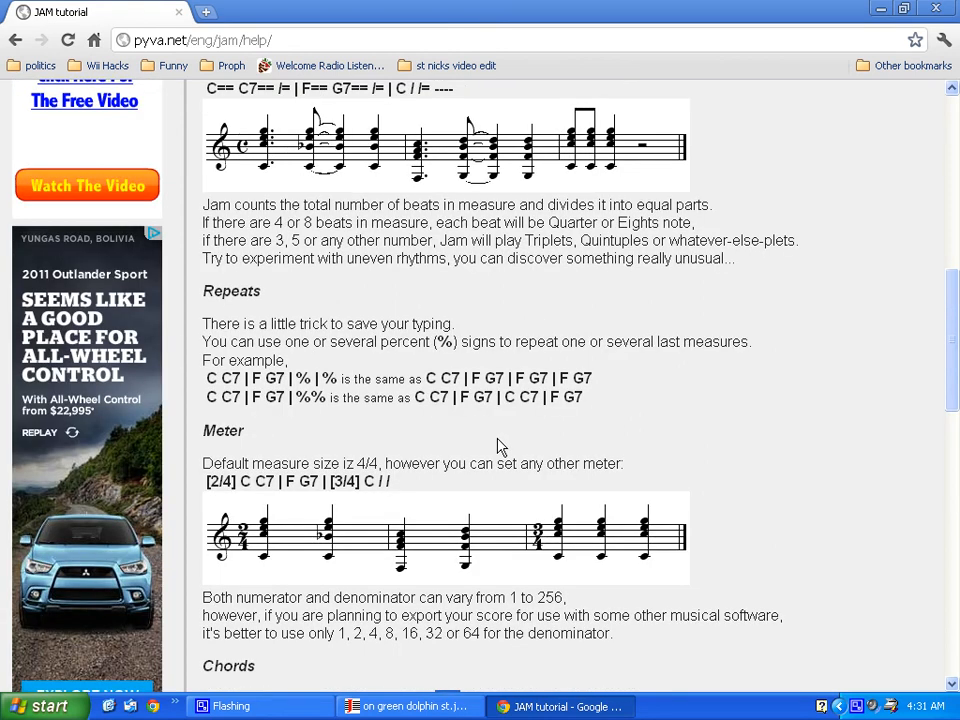
{"action": "left_click", "coordinate": [934, 9]}
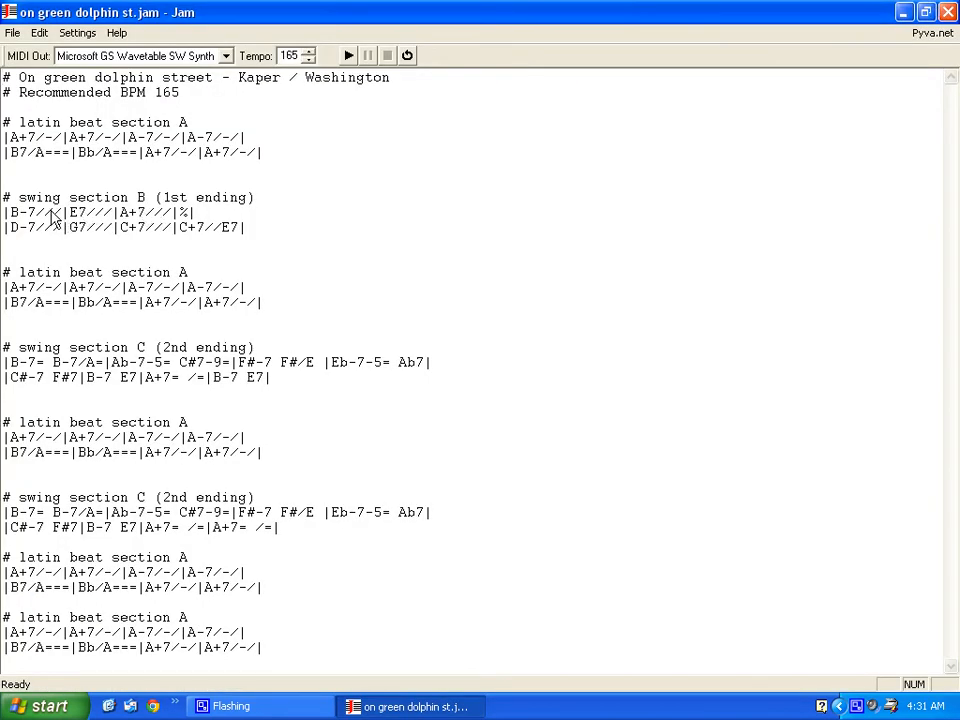
Step: Highlight the B7/A chord and its three equality signs in the first latin section, then play the score and stop it
{"action": "left_click_drag", "start_coordinate": [43, 152], "coordinate": [9, 152]}
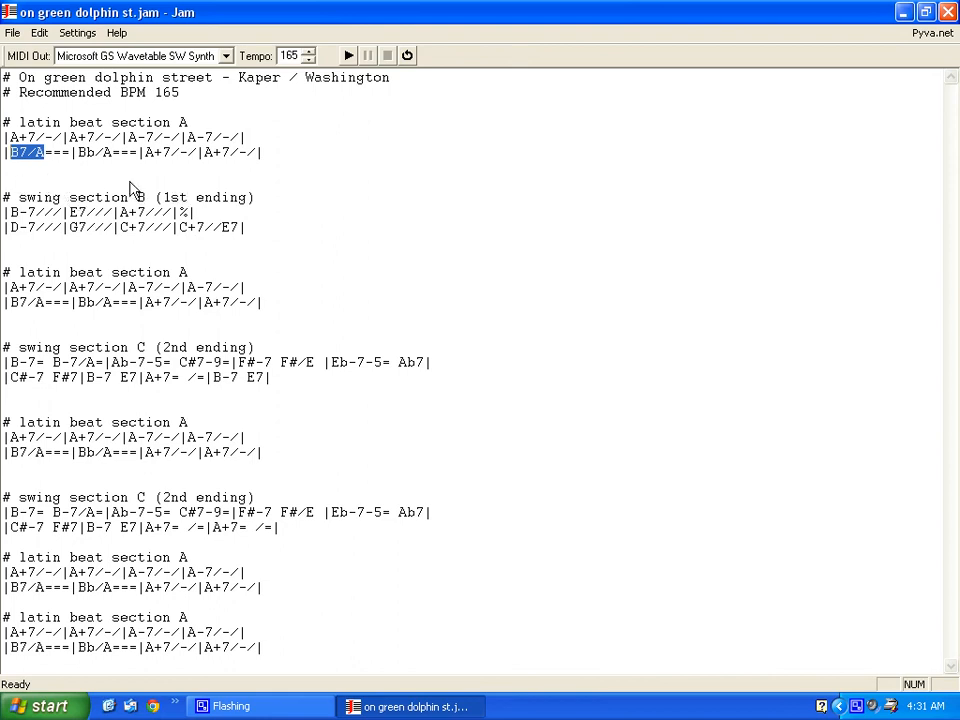
{"action": "left_click", "coordinate": [45, 158]}
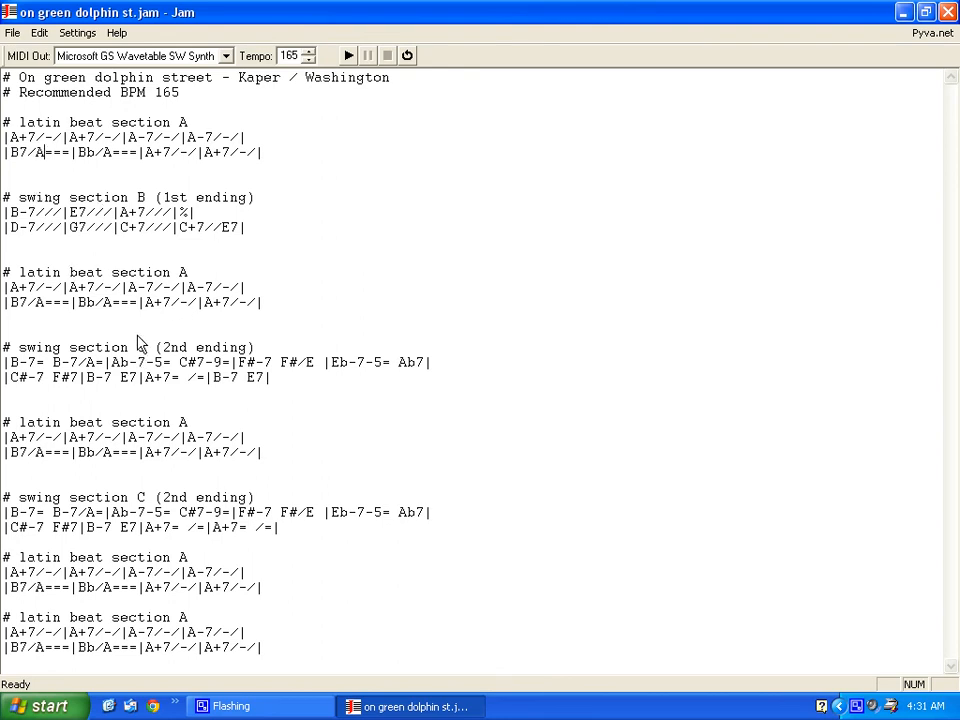
{"action": "left_click", "coordinate": [340, 157]}
{"action": "left_click_drag", "start_coordinate": [45, 153], "coordinate": [71, 155]}
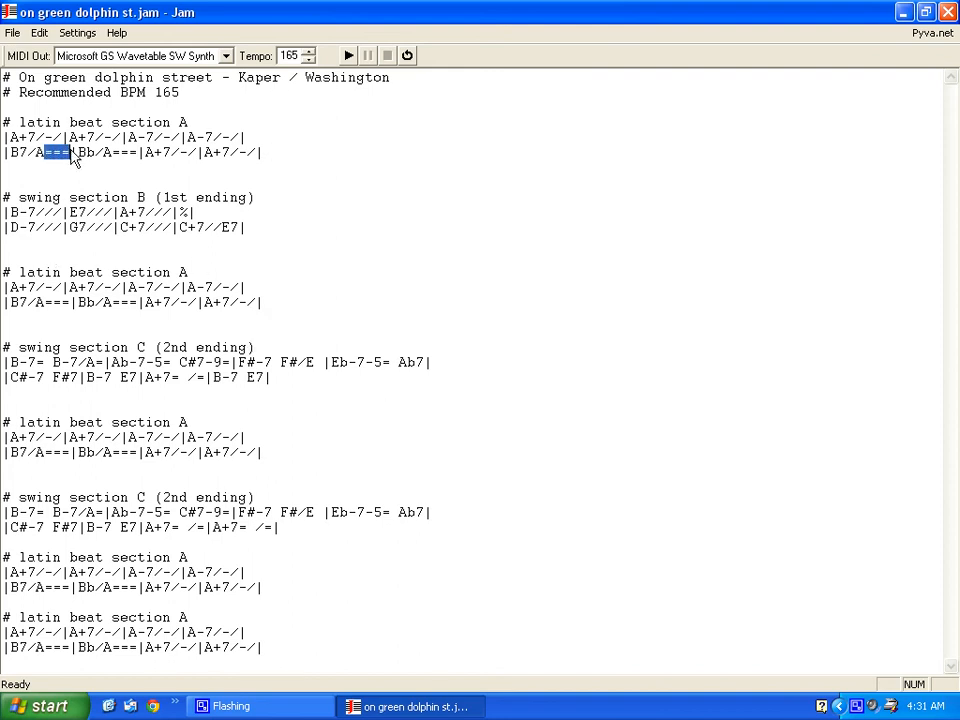
{"action": "left_click", "coordinate": [336, 145]}
{"action": "left_click", "coordinate": [348, 55]}
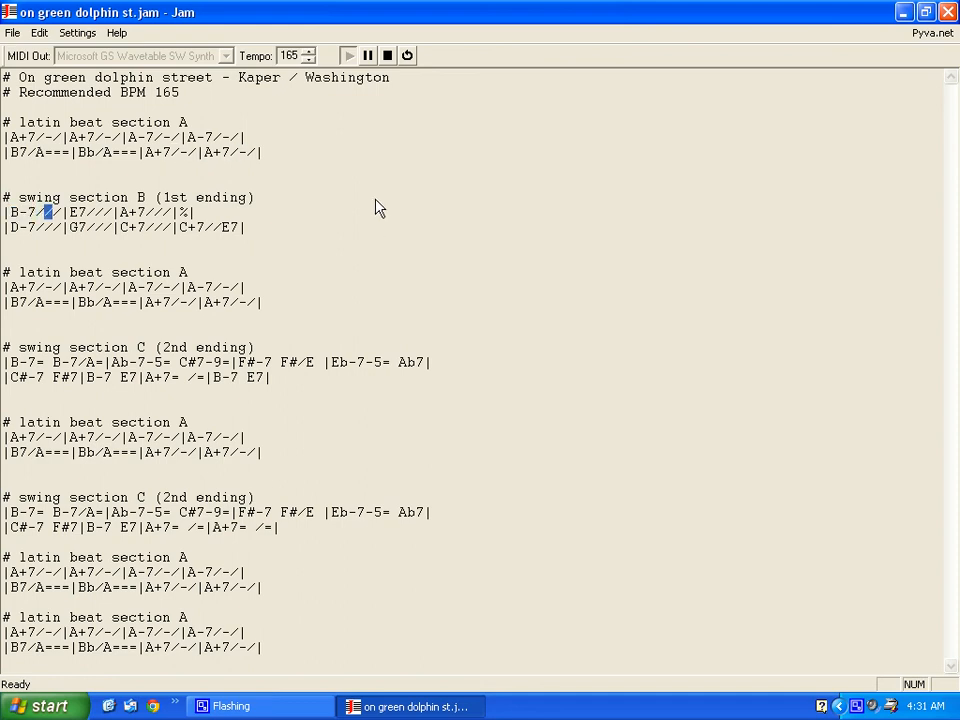
{"action": "left_click", "coordinate": [388, 55]}
Step: Test a backslash after the first A+7 in the first latin section's second line by playing the score, then restore the slash
{"action": "left_click", "coordinate": [171, 152]}
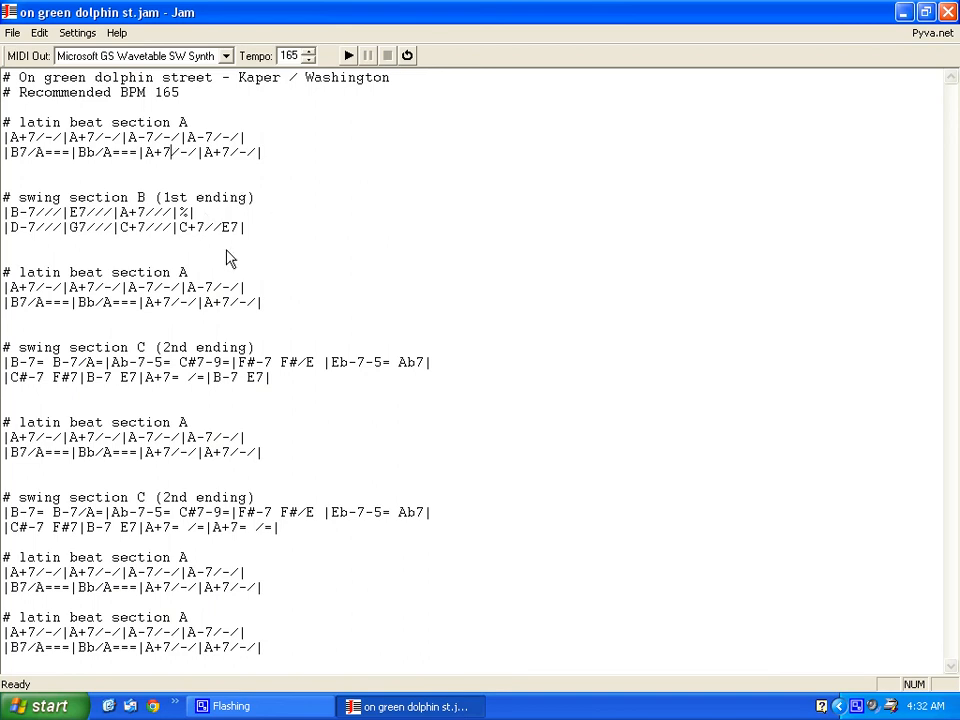
{"action": "key", "text": "Delete"}
{"action": "type", "text": "\\"}
{"action": "left_click", "coordinate": [348, 56]}
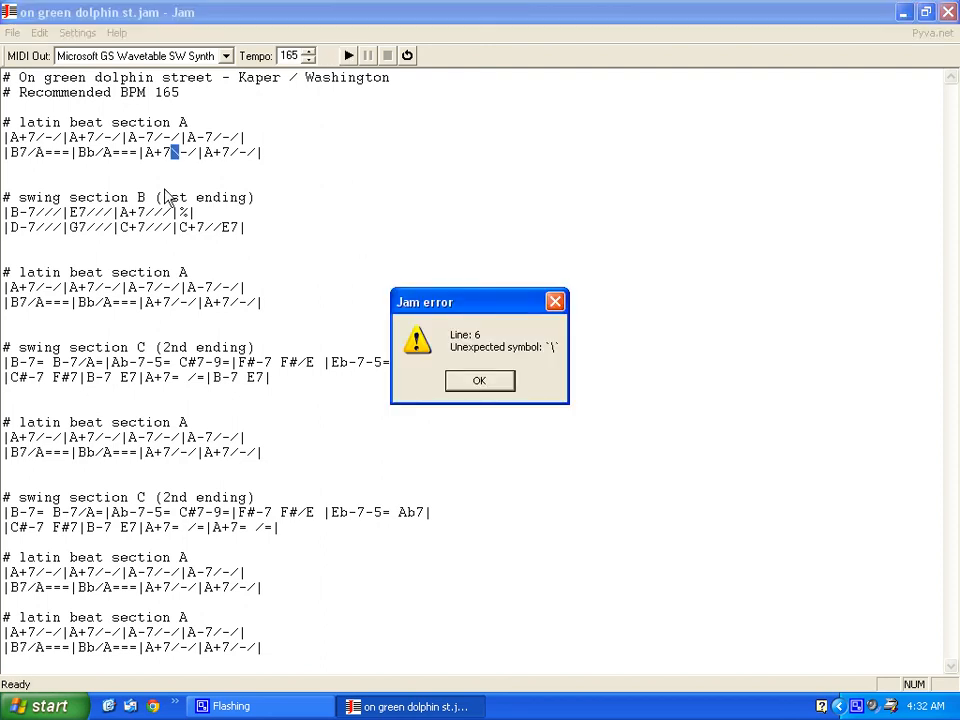
{"action": "left_click", "coordinate": [493, 384]}
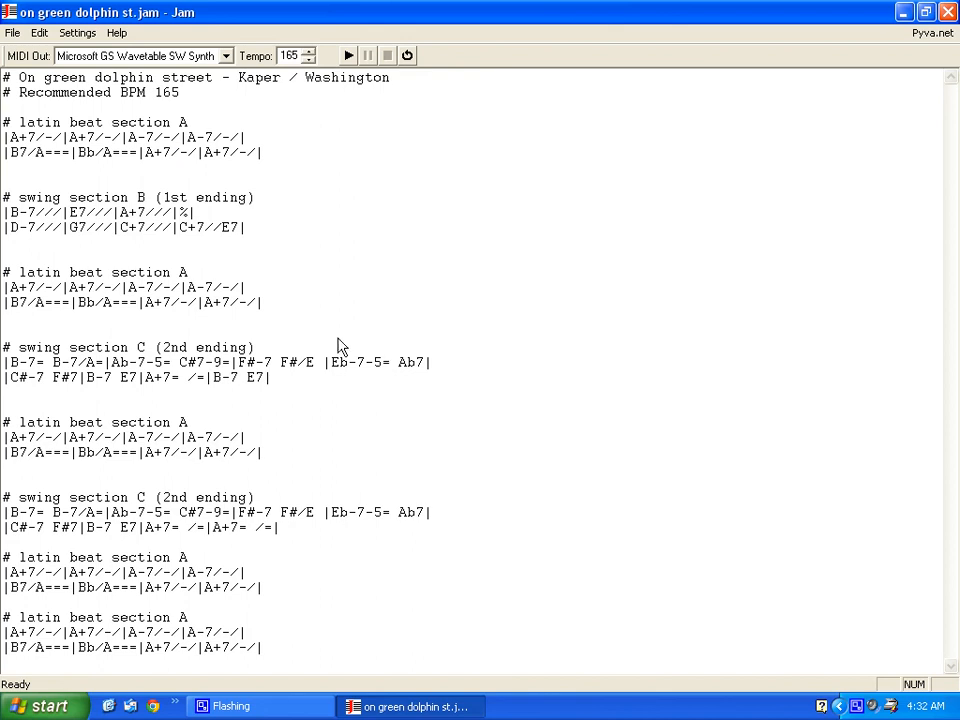
Step: Test a backslash after the first A+7 in line 26 of the third latin section by playing the score, then restore the slash
{"action": "left_click", "coordinate": [171, 455]}
{"action": "key", "text": "Delete"}
{"action": "type", "text": "/"}
{"action": "left_click", "coordinate": [10, 92]}
{"action": "left_click", "coordinate": [348, 55]}
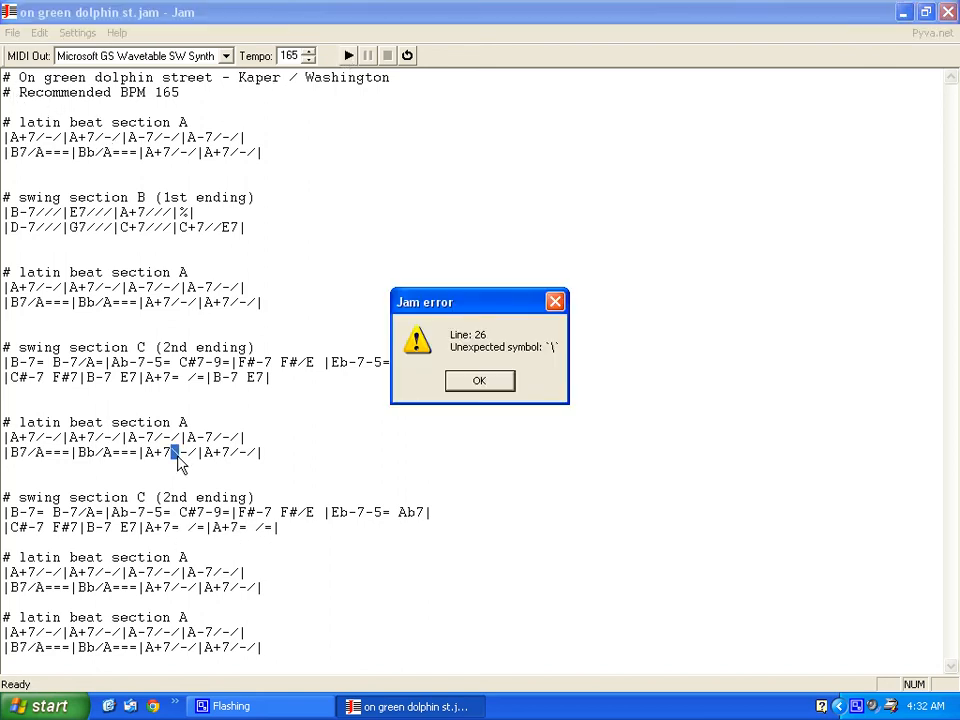
{"action": "left_click", "coordinate": [479, 380]}
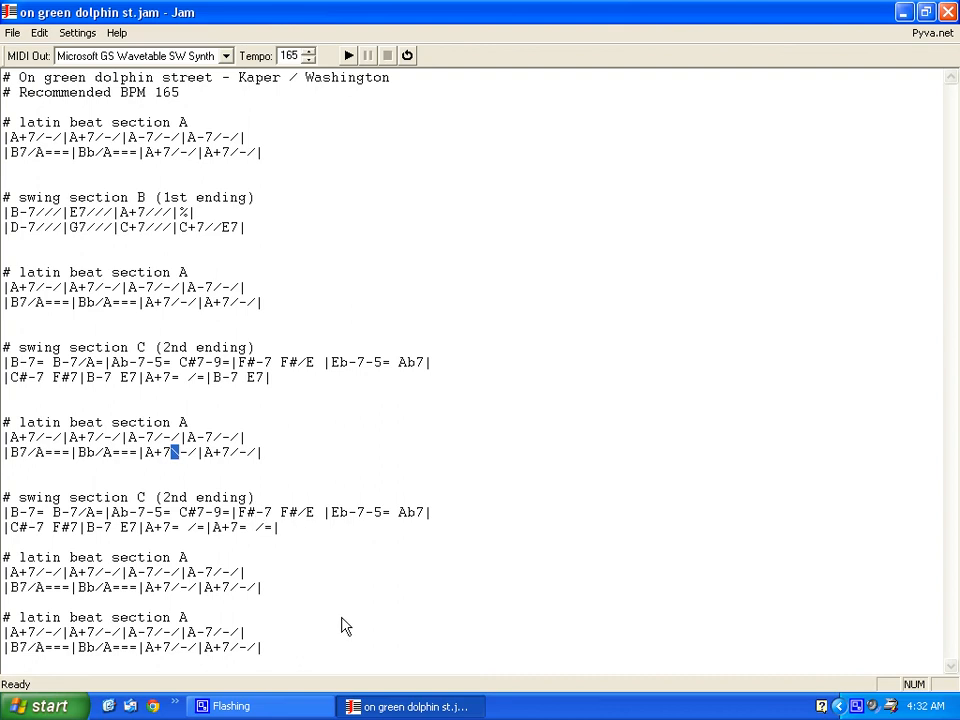
{"action": "type", "text": "/"}
Step: Transpose the whole score by +3 (C > Eb)
{"action": "left_click", "coordinate": [41, 37]}
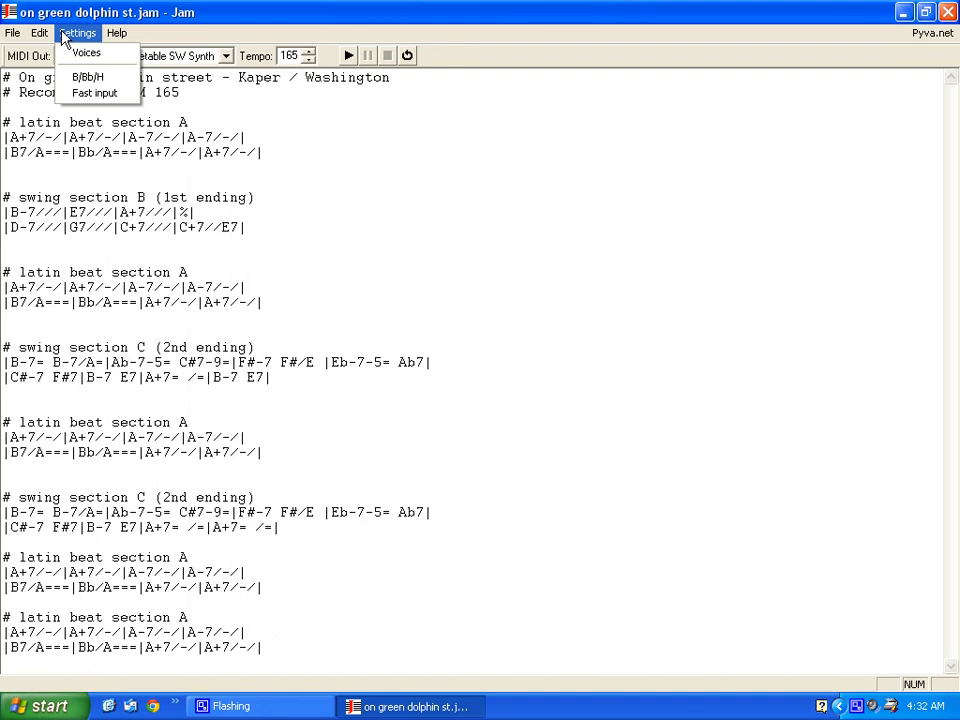
{"action": "left_click", "coordinate": [55, 135]}
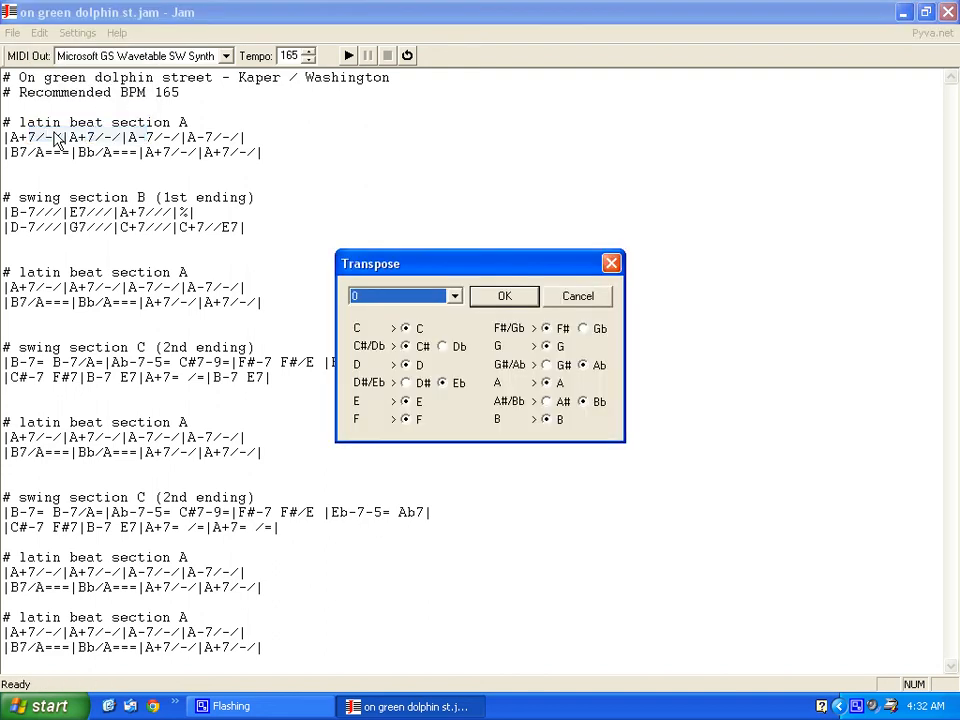
{"action": "left_click", "coordinate": [370, 297]}
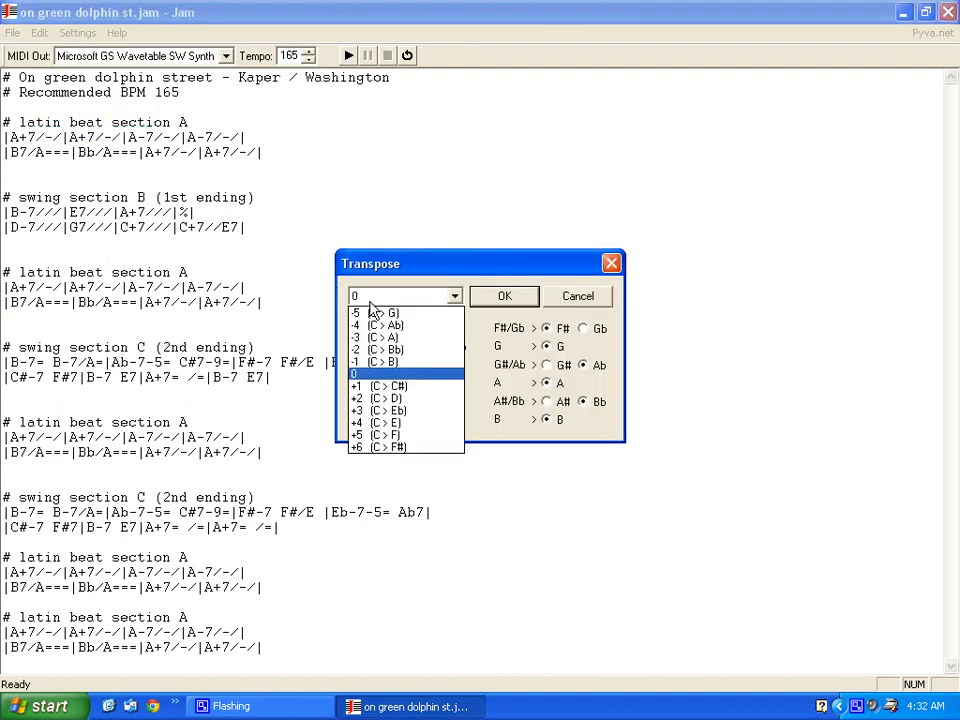
{"action": "left_click", "coordinate": [376, 411]}
{"action": "left_click", "coordinate": [504, 298]}
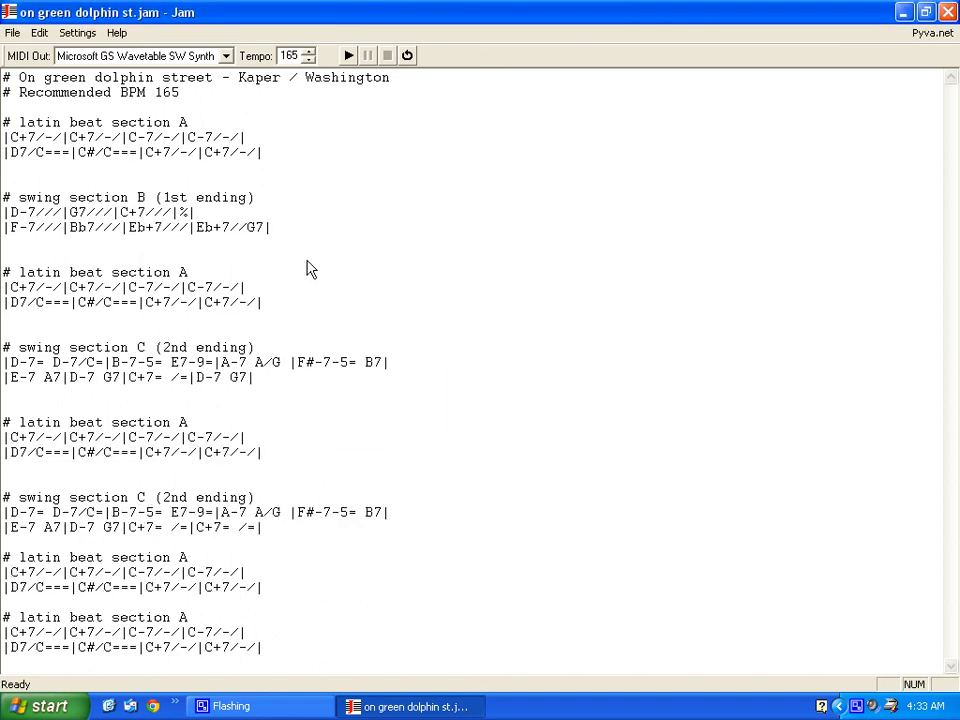
Step: Play the transposed score, stop it and save the file
{"action": "left_click", "coordinate": [348, 56]}
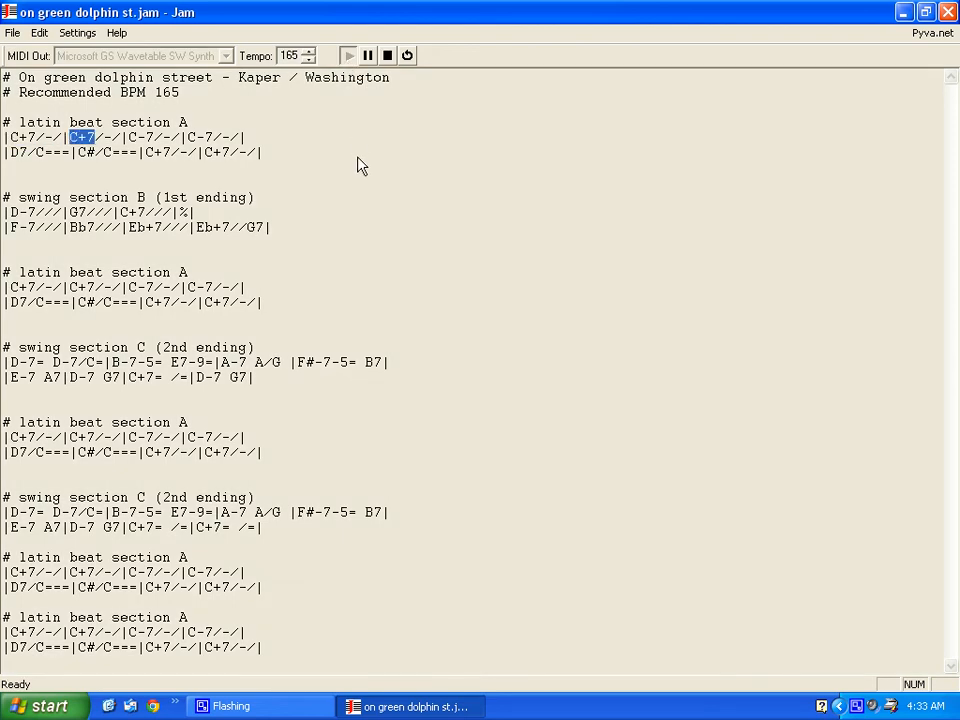
{"action": "left_click", "coordinate": [388, 56]}
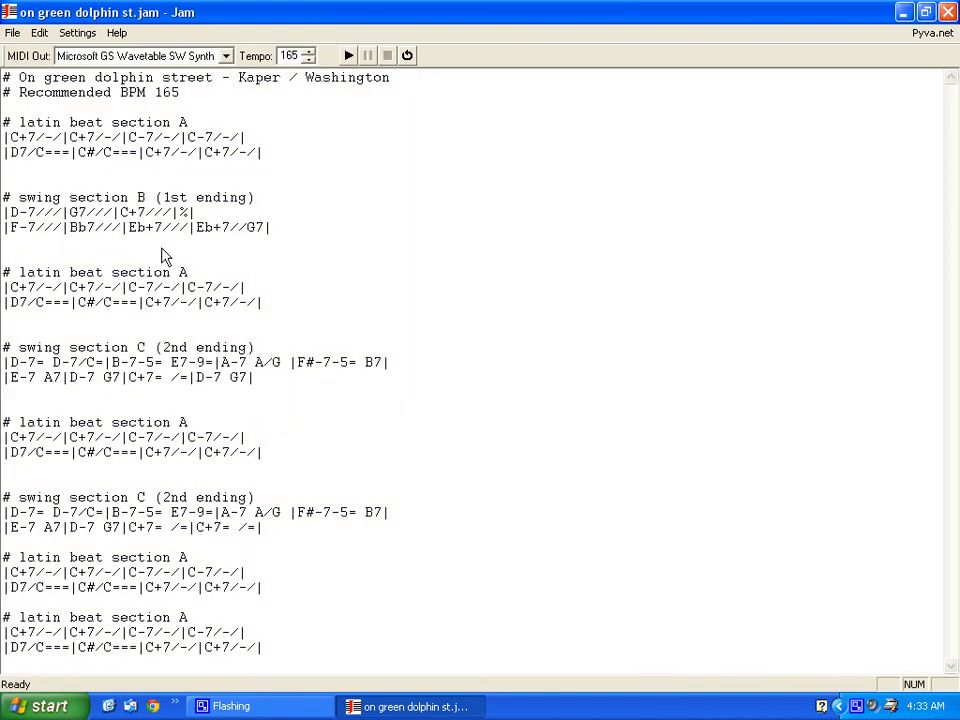
{"action": "left_click", "coordinate": [16, 35]}
{"action": "left_click", "coordinate": [26, 85]}
{"action": "left_click_drag", "start_coordinate": [516, 610], "coordinate": [4, 72]}
{"action": "left_click", "coordinate": [253, 200]}
{"action": "left_click", "coordinate": [38, 33]}
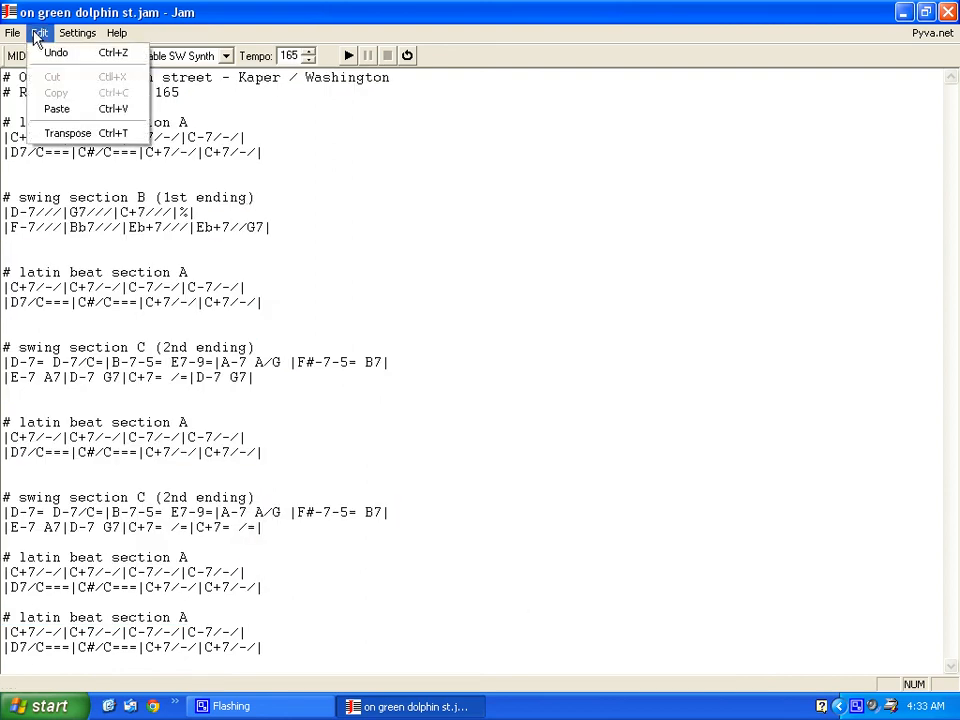
{"action": "left_click", "coordinate": [31, 32]}
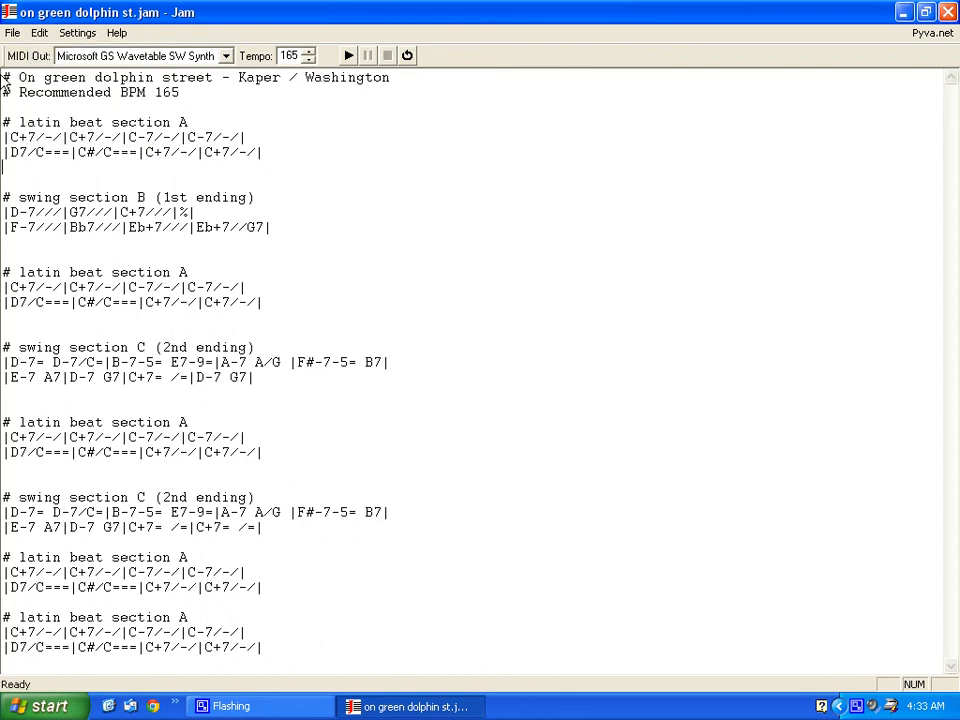
{"action": "left_click_drag", "start_coordinate": [5, 82], "coordinate": [468, 676]}
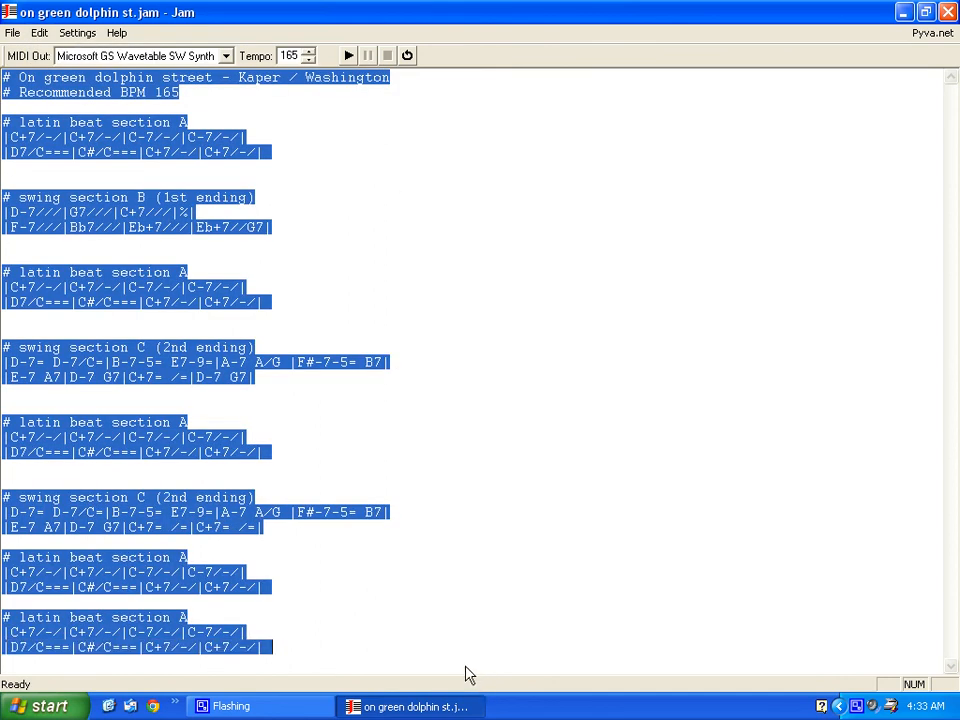
{"action": "left_click", "coordinate": [481, 521]}
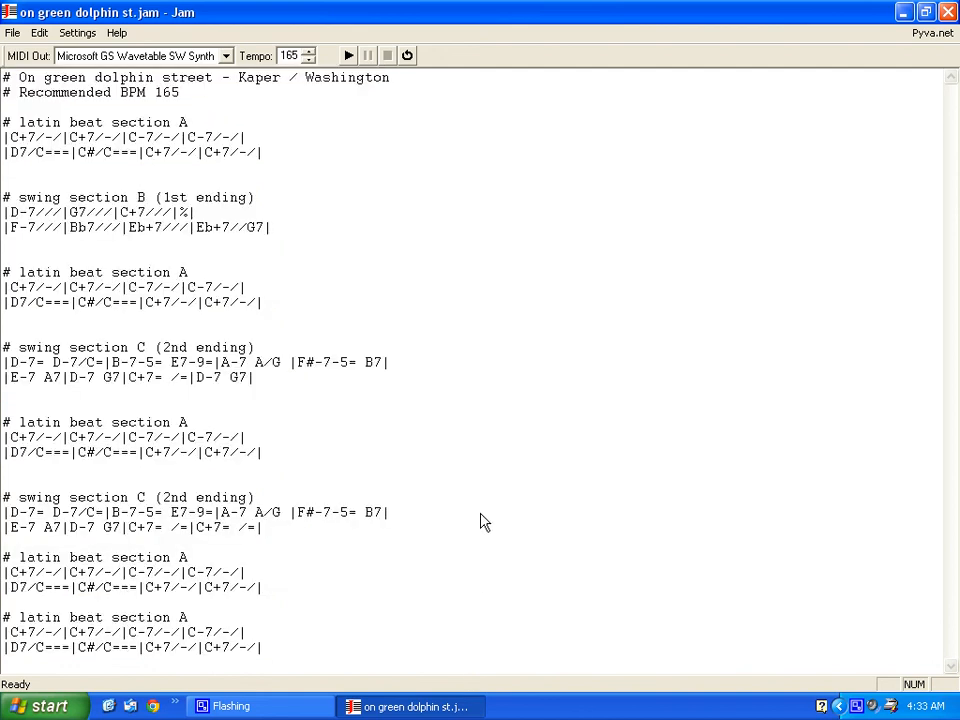